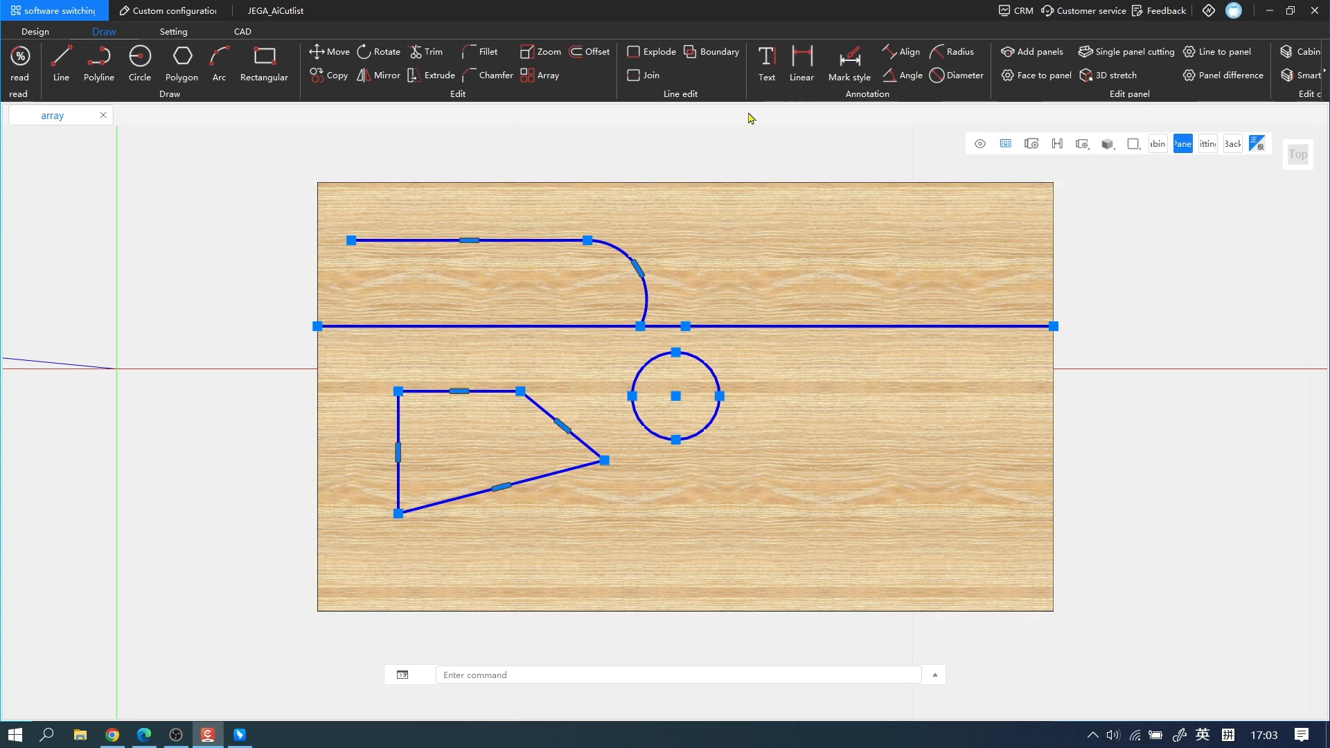
Place the text "ddd" with height 18 in a box about 394 by 221 on the panel, right of the circle.
click(783, 77)
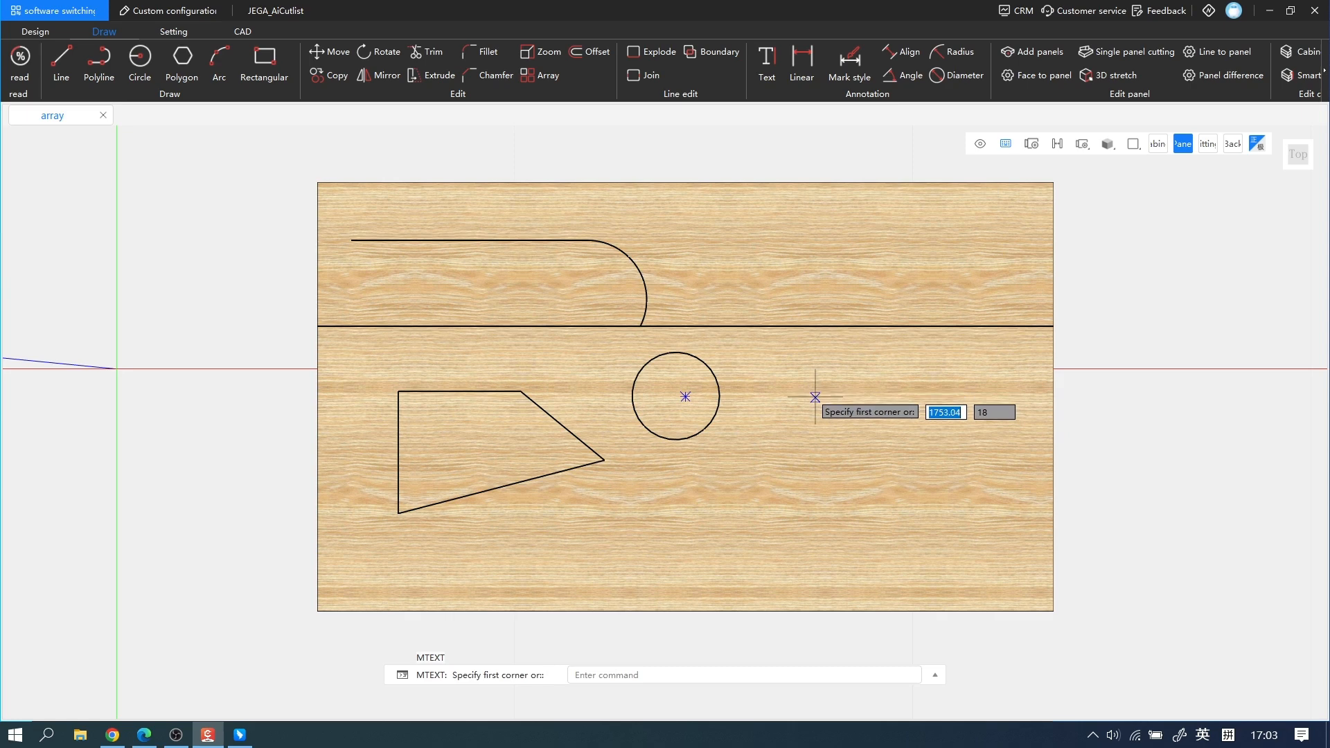
click(758, 389)
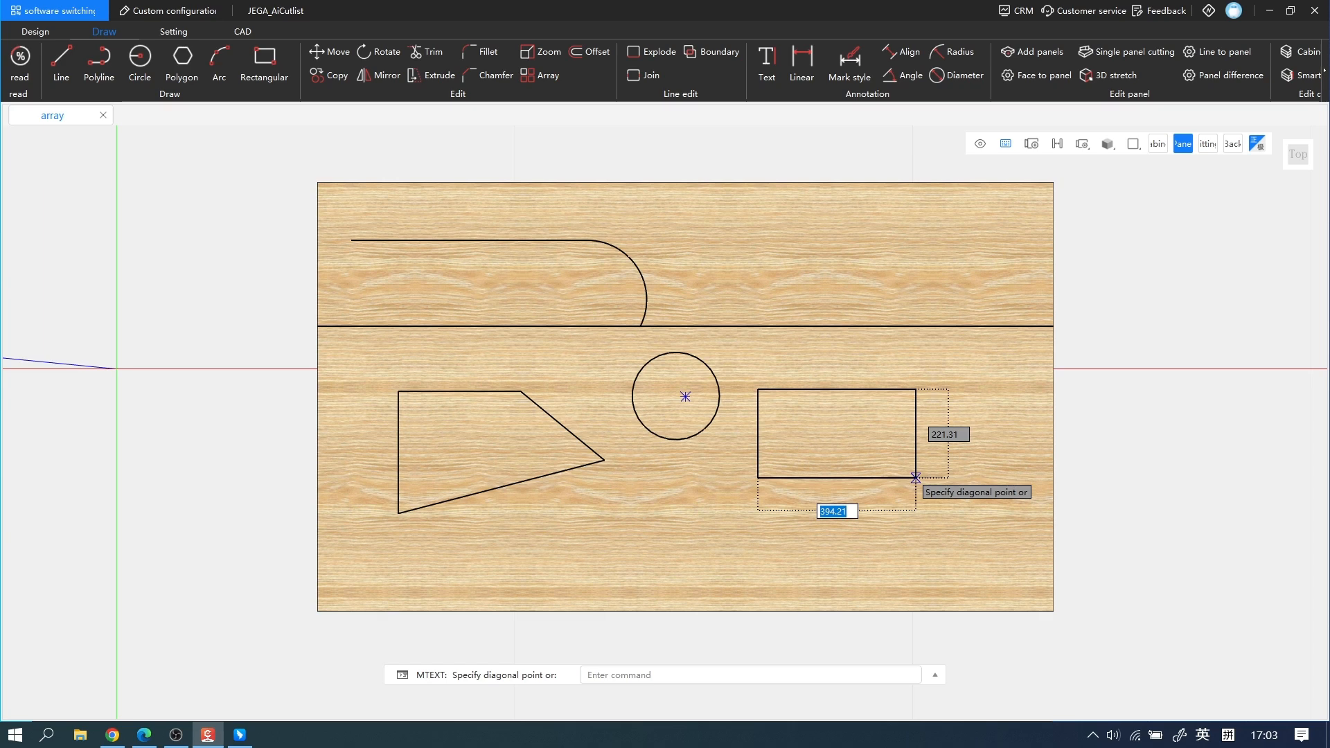
click(916, 478)
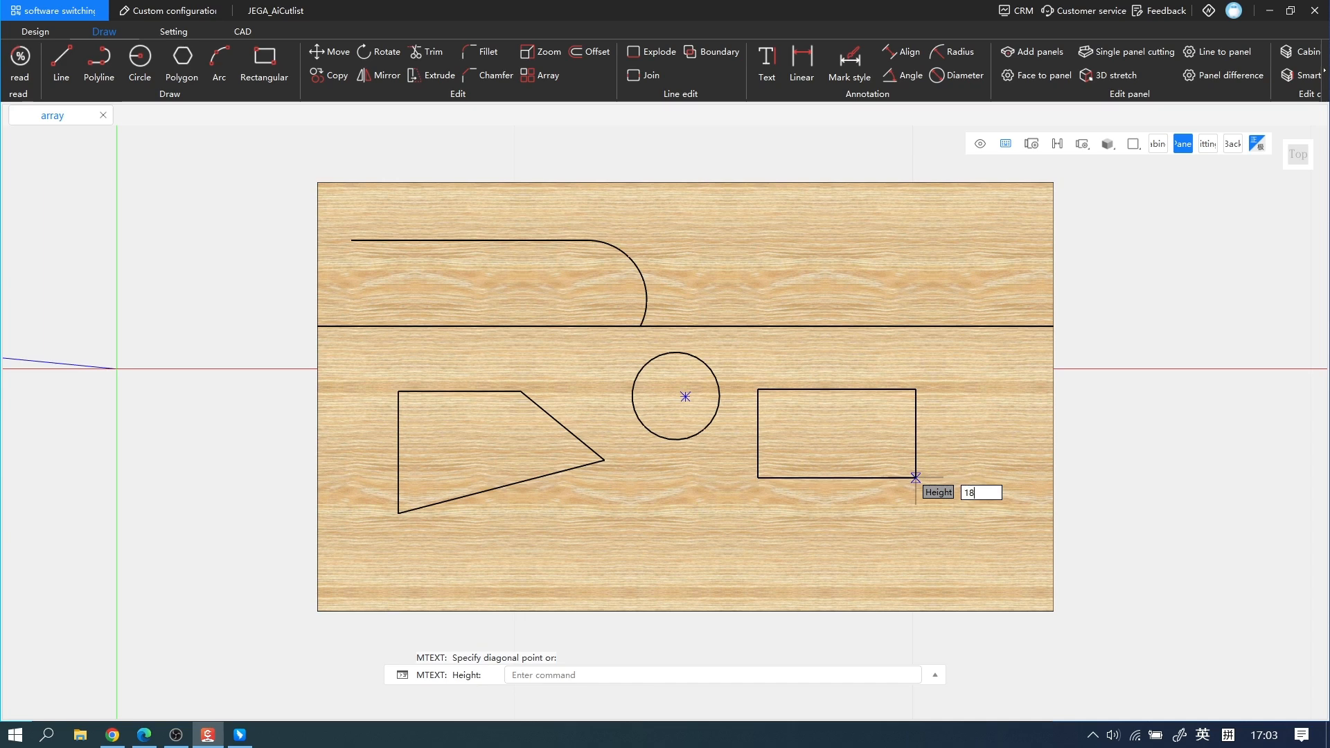
key(Return)
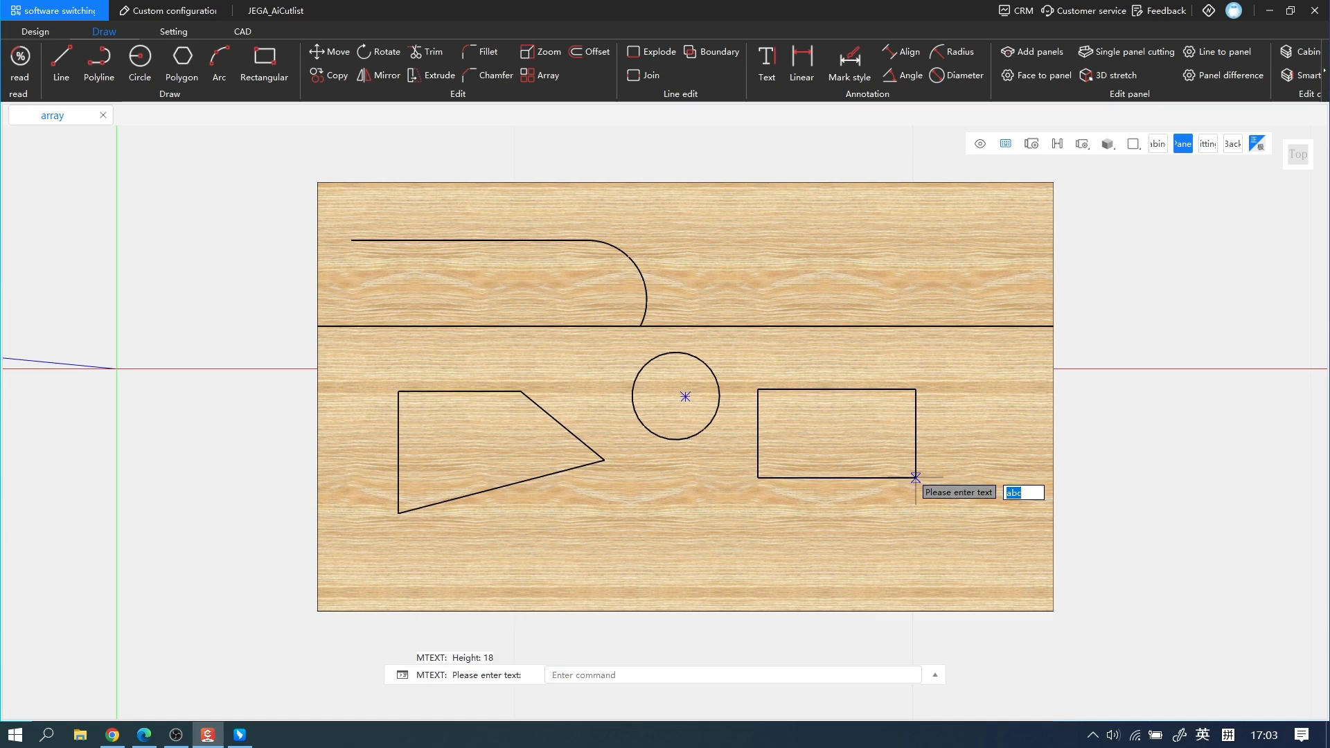
text(ddd)
key(Return)
Add a linear dimension along the full-width horizontal line across the panel, placing it above the line near the panel's upper edge.
middle_drag(1101, 537, 828, 206)
middle_drag(850, 251, 840, 310)
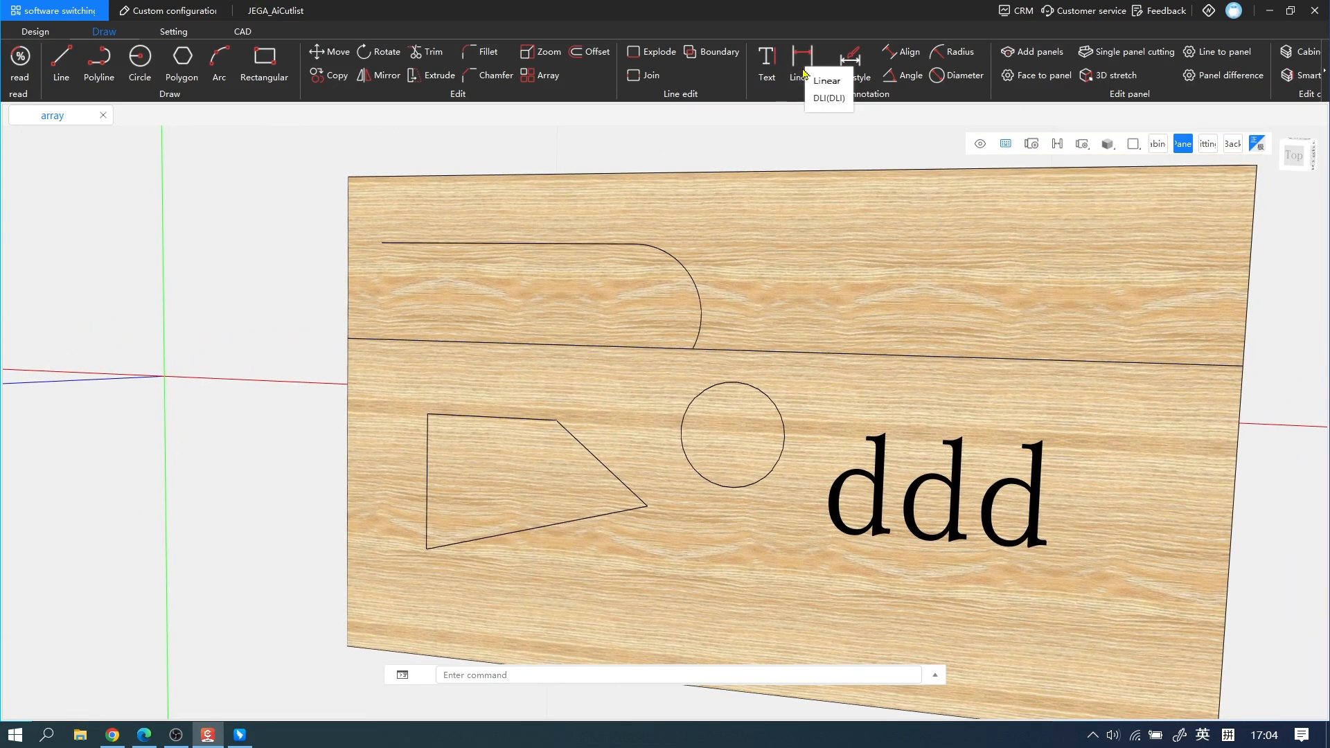
middle_drag(882, 362, 925, 373)
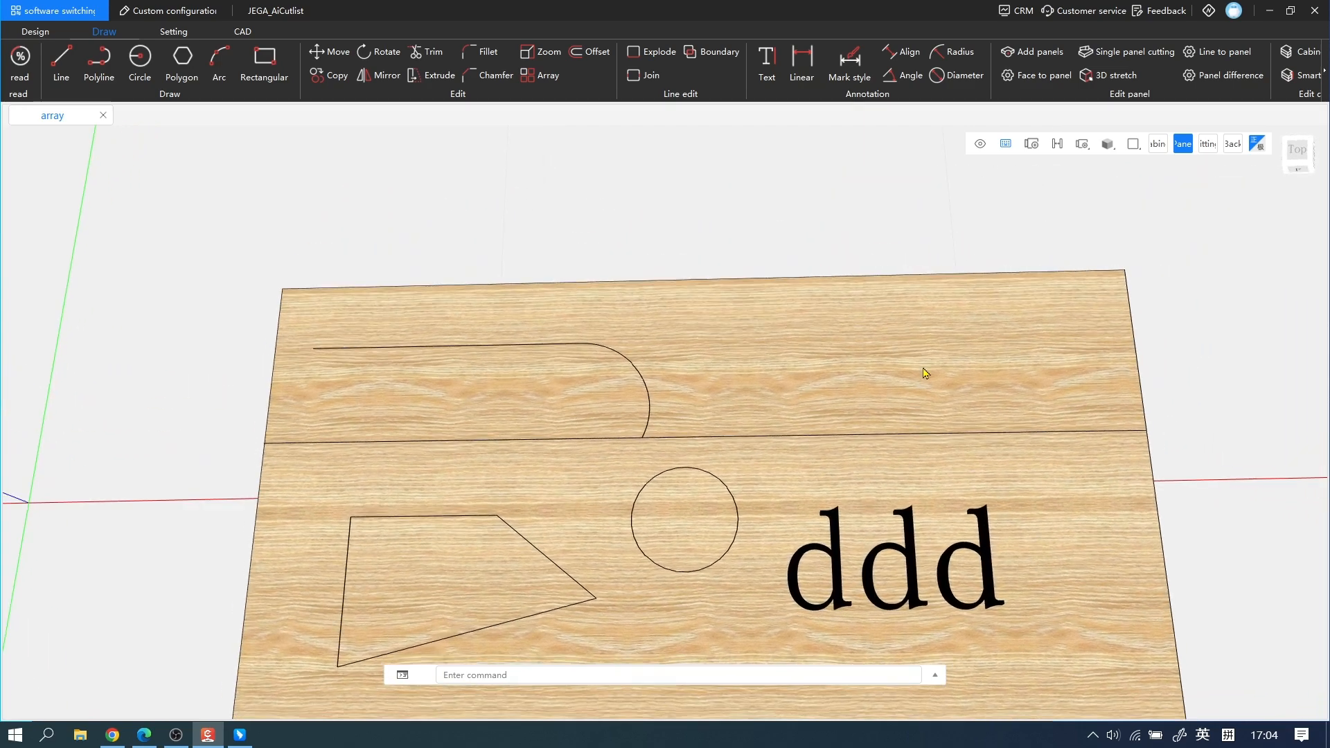
click(803, 61)
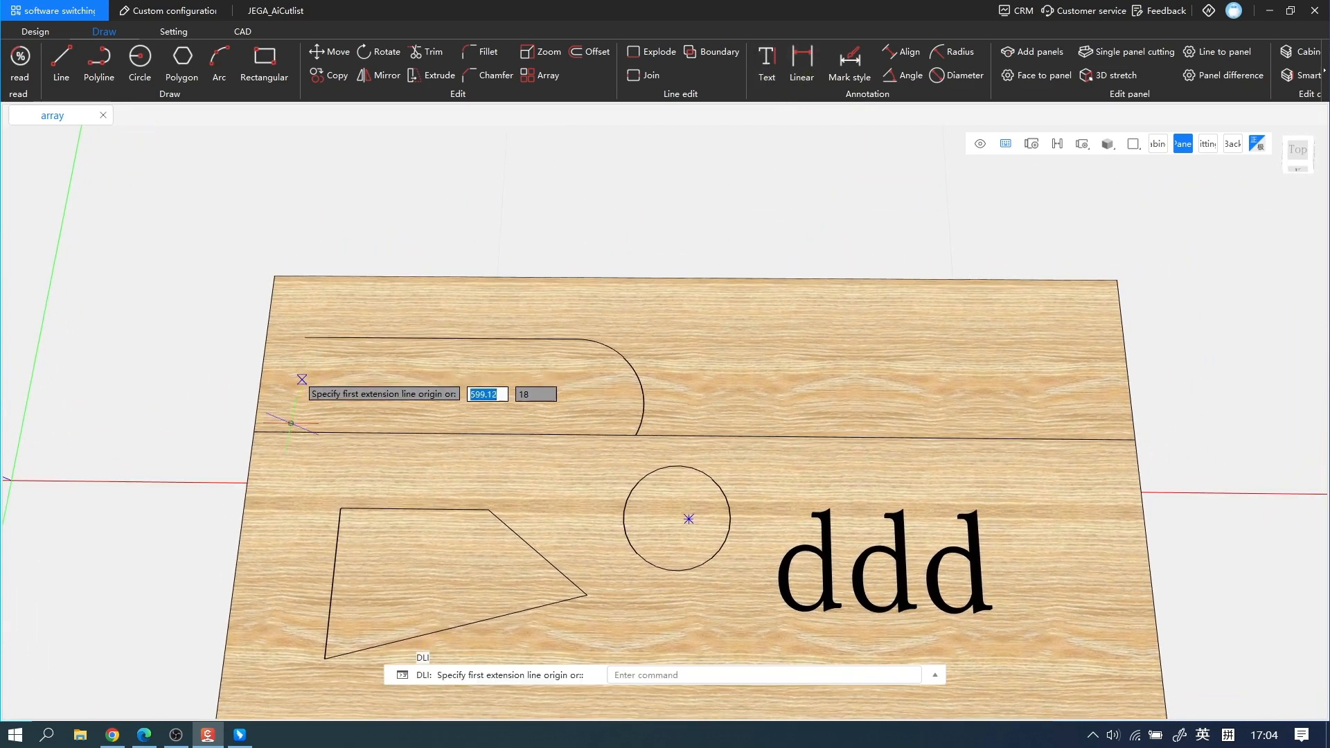
click(253, 433)
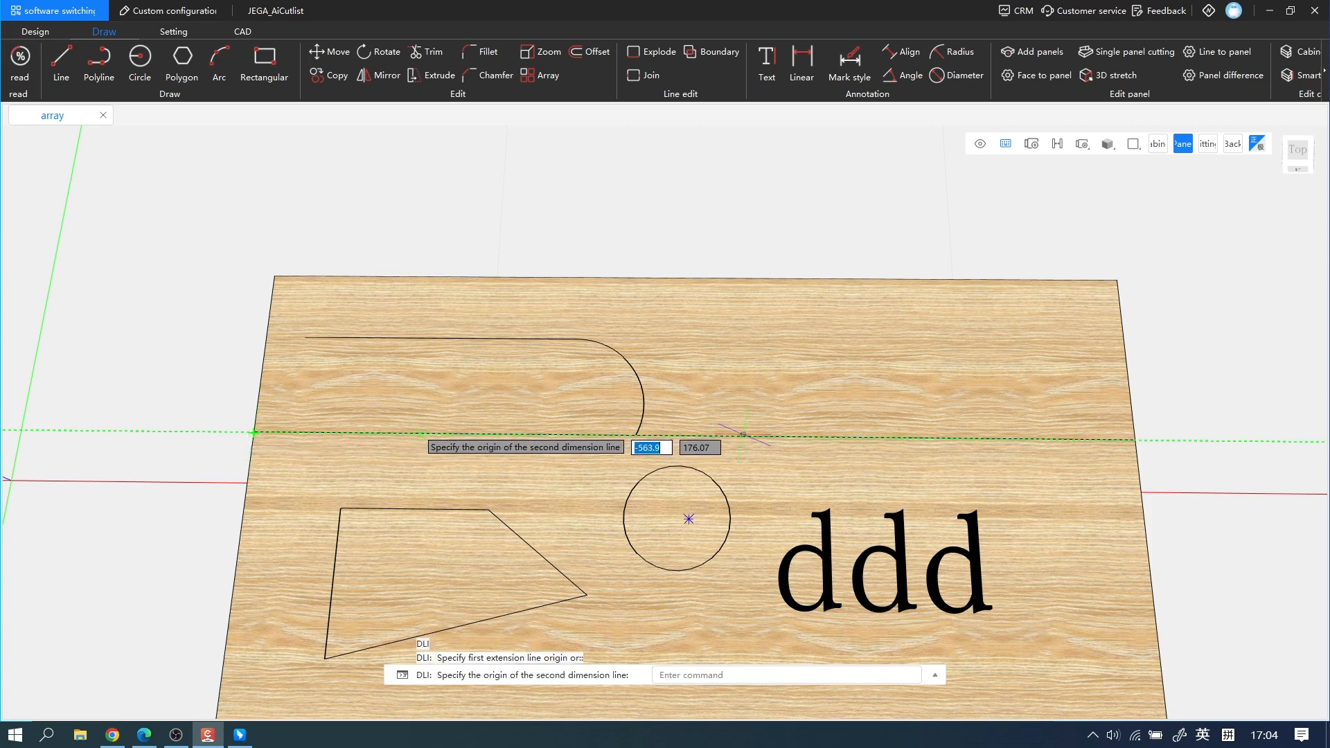
click(1136, 440)
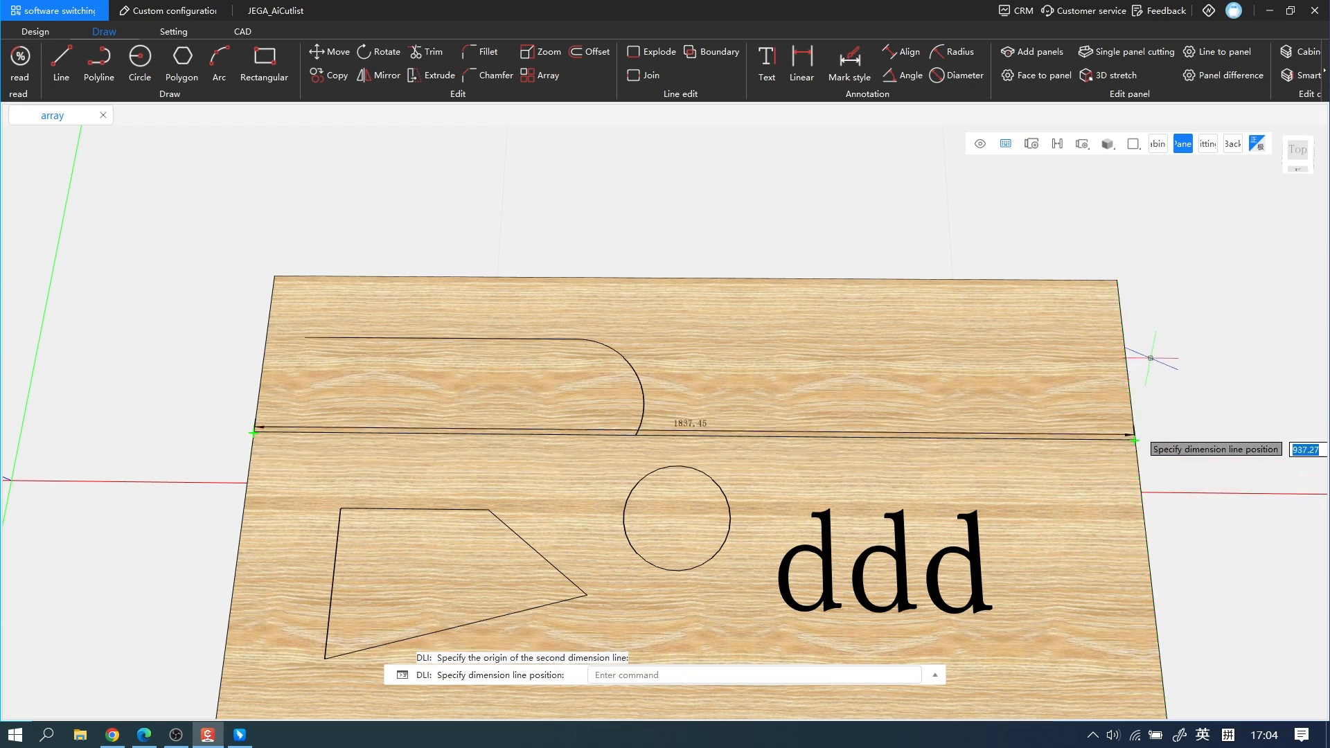
click(1143, 312)
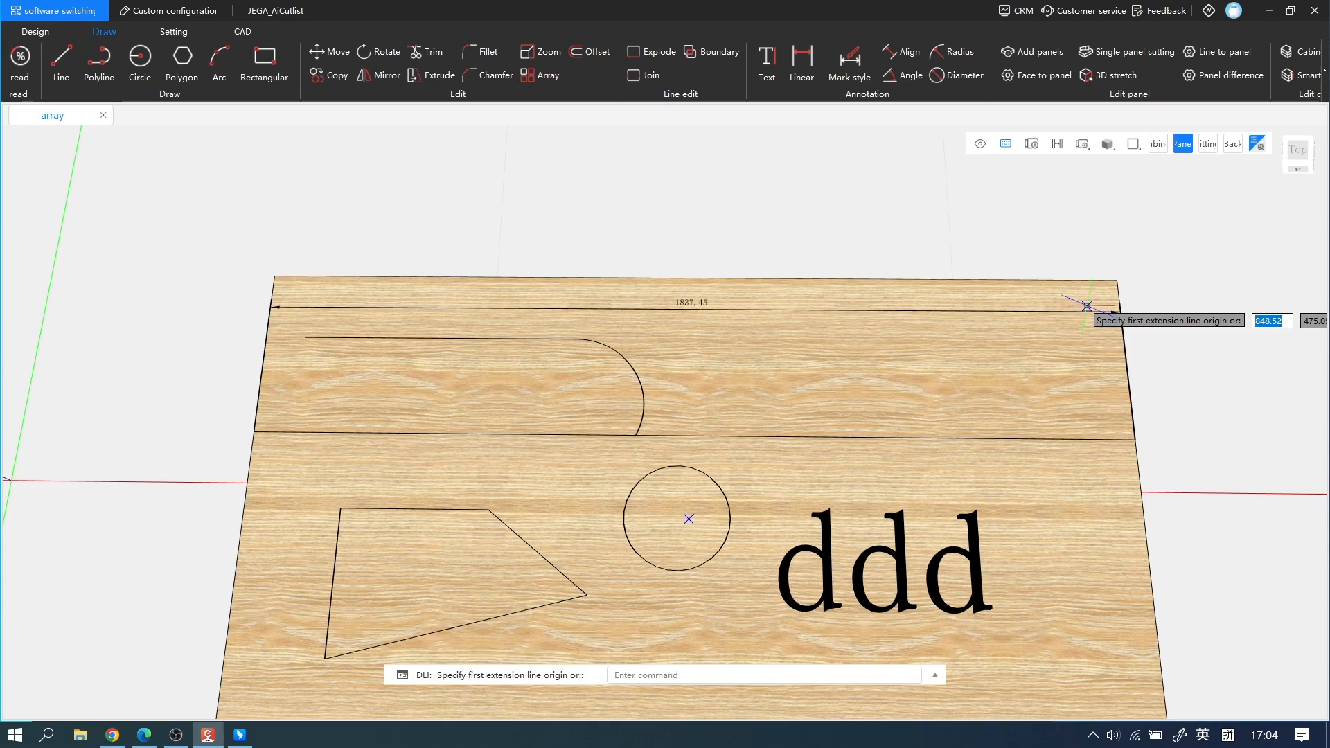
key(Escape)
Add a vertical linear dimension between the ends of the quadrilateral's sloping upper-right edge, placed just outside the shape.
middle_drag(882, 373, 881, 329)
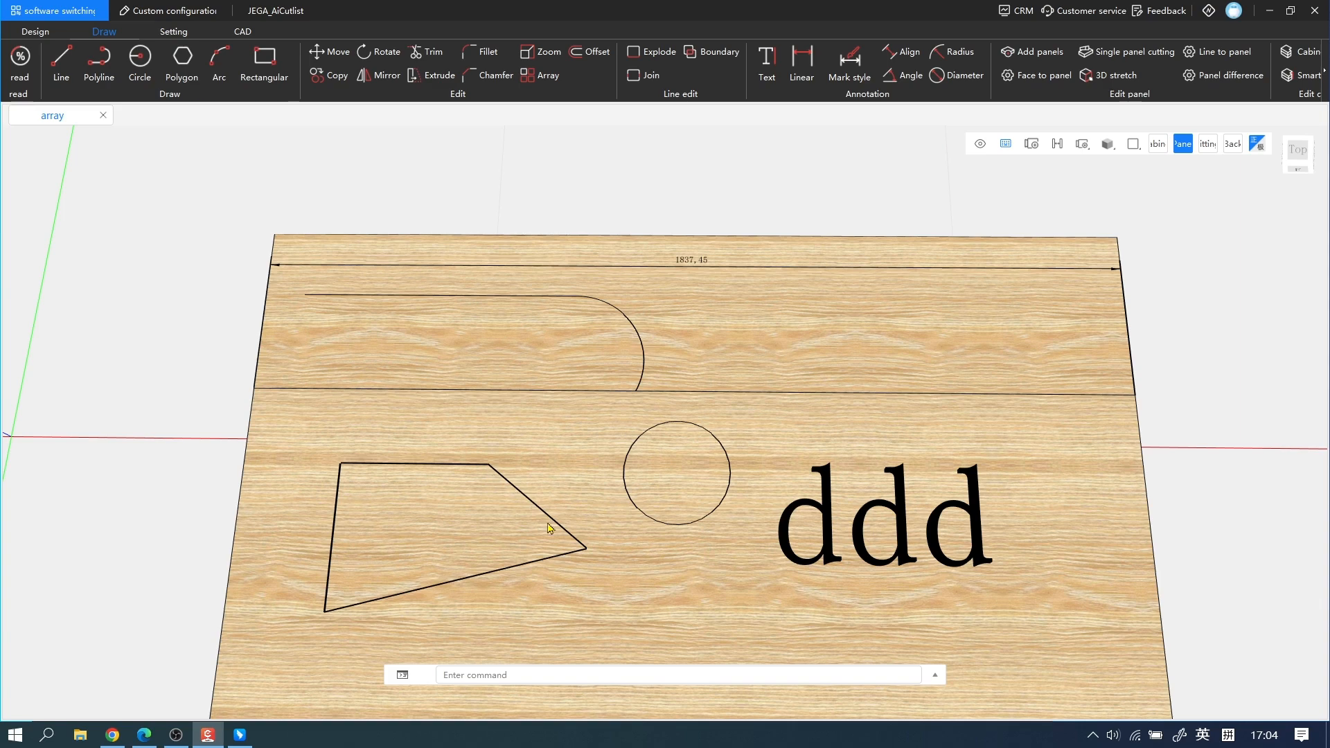
middle_drag(774, 556, 830, 493)
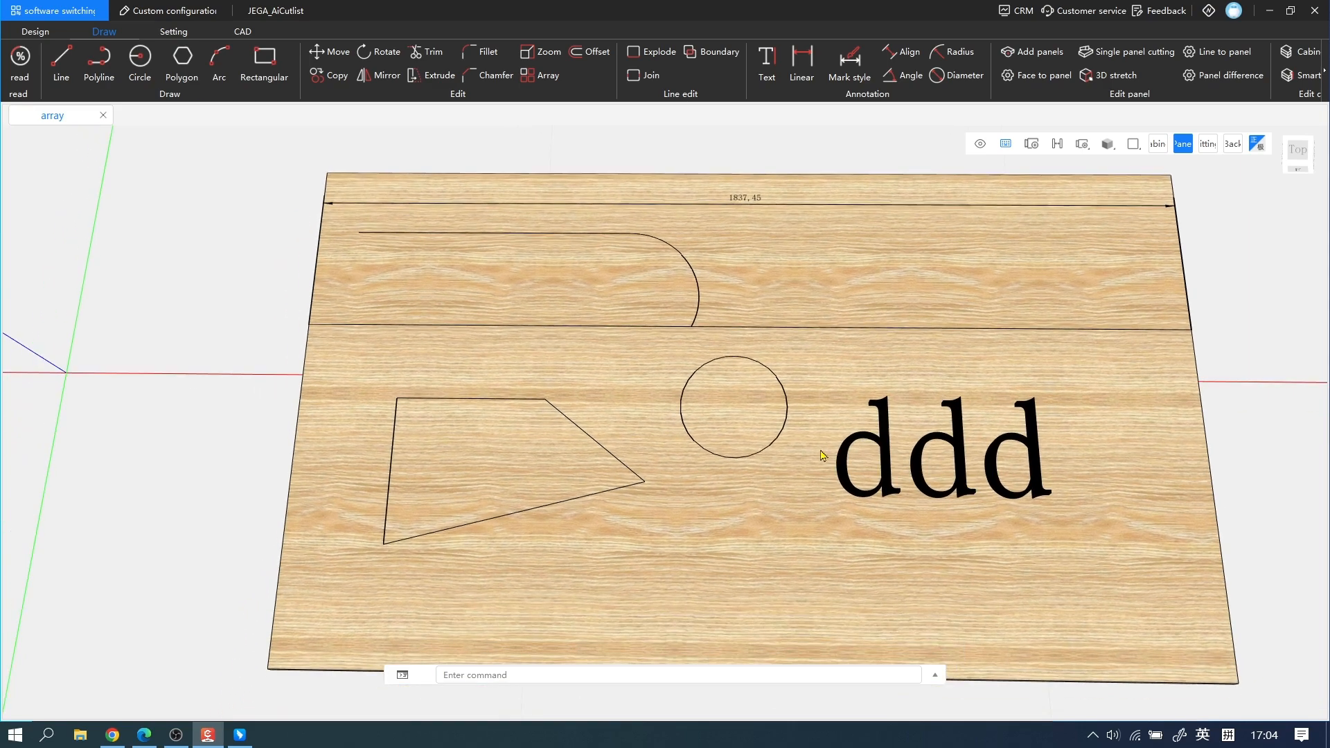
click(815, 70)
scroll(610, 416, up, 3)
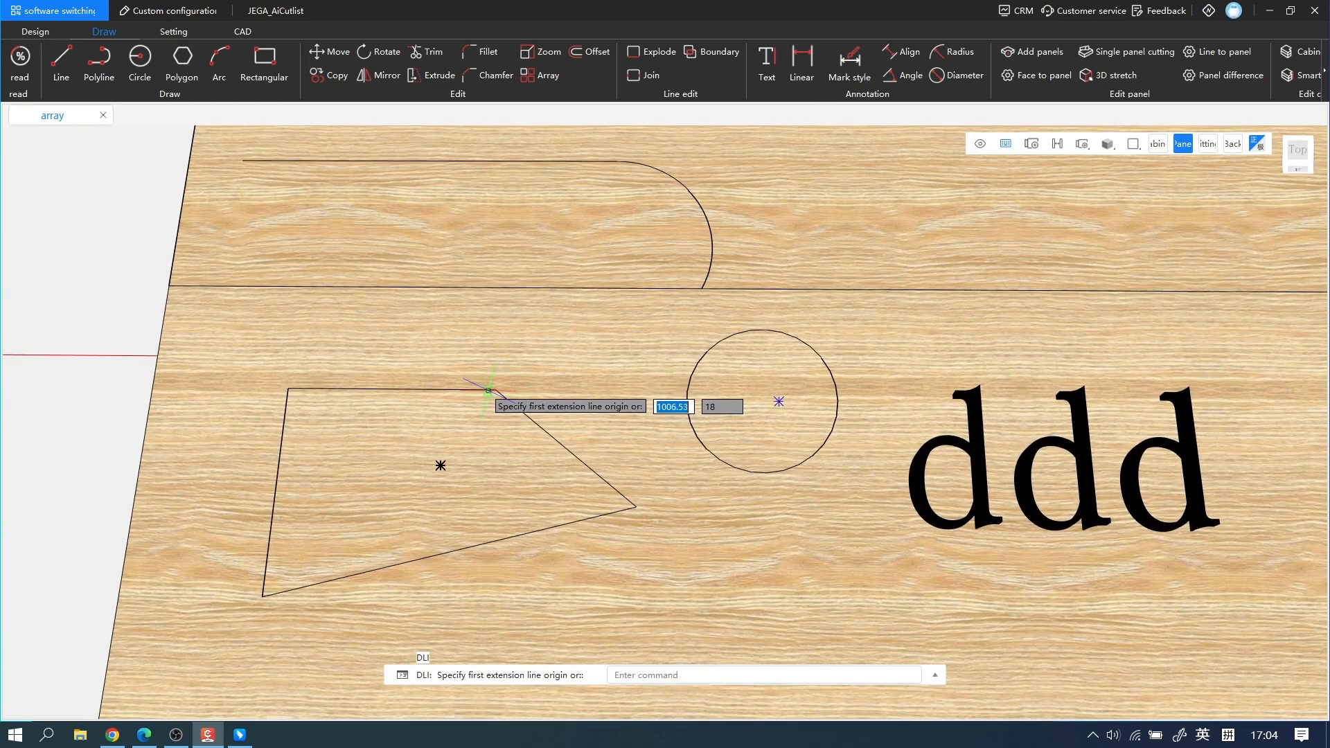
click(496, 390)
click(636, 508)
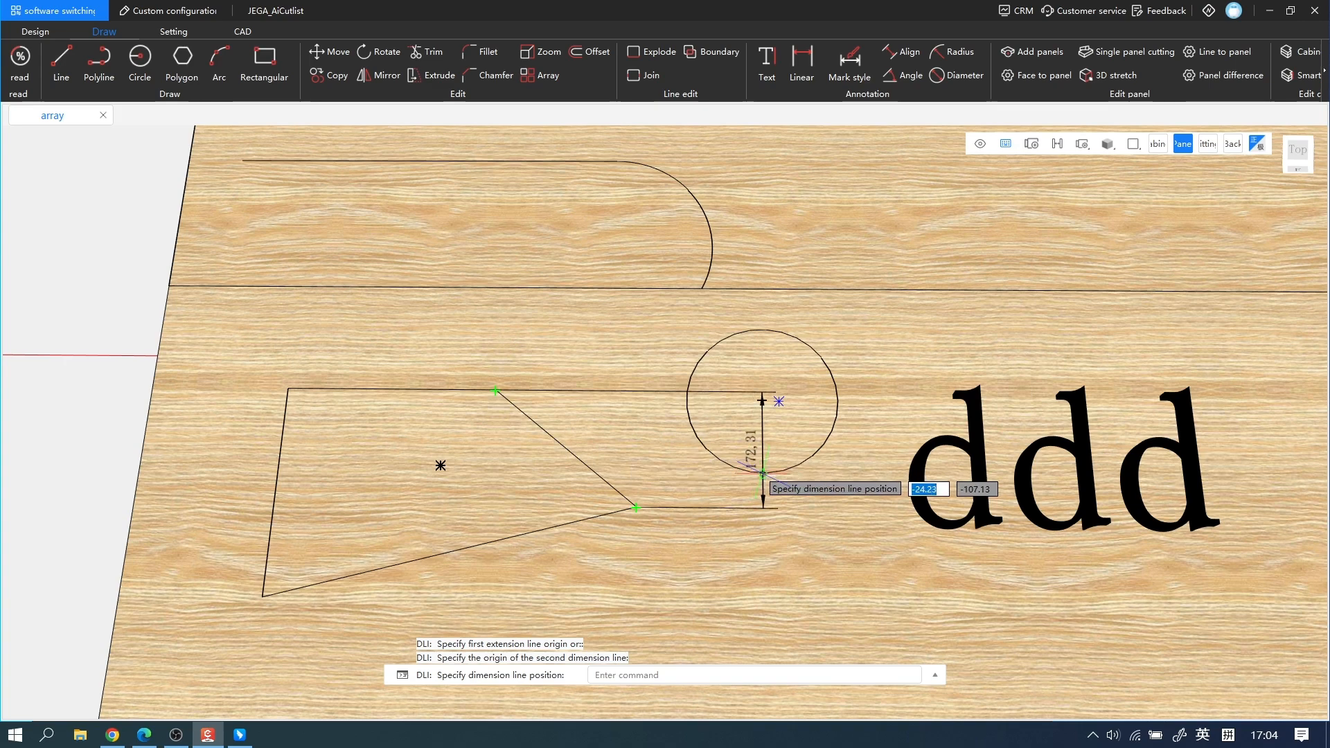
click(693, 415)
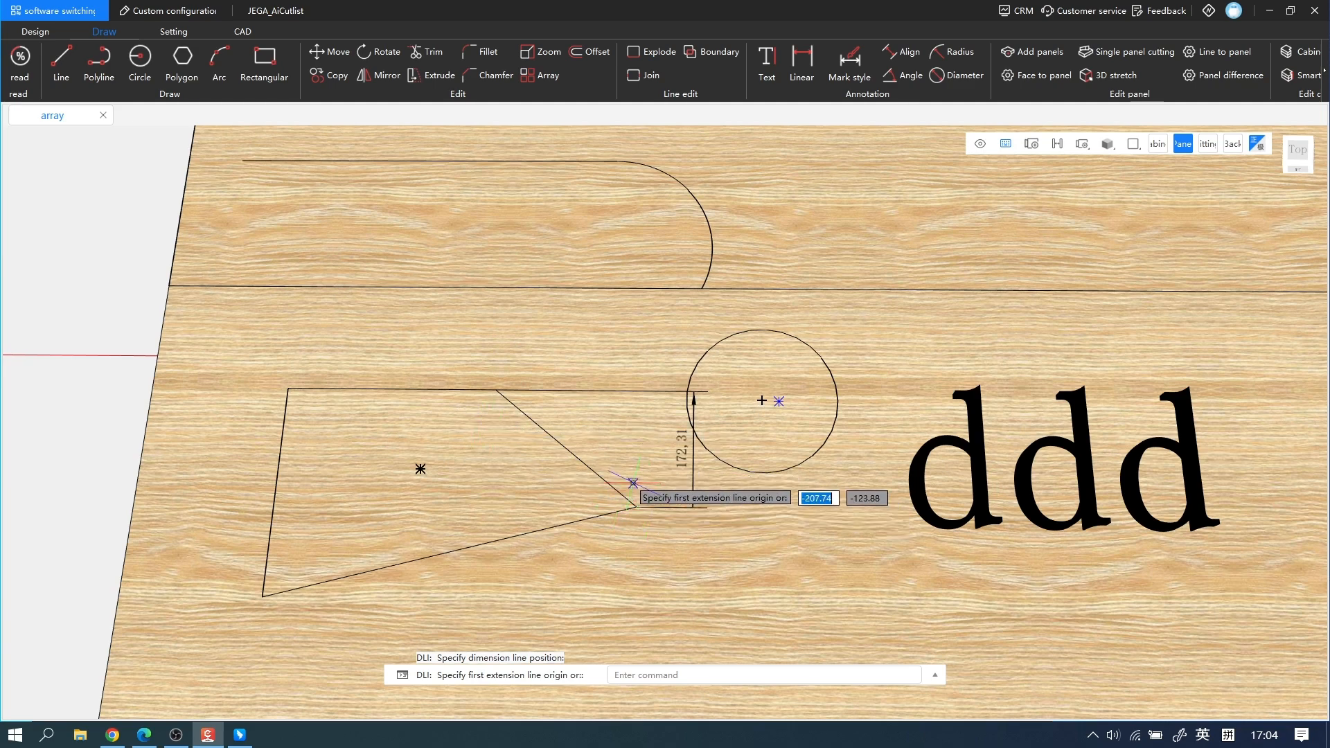
key(Escape)
Add an aligned dimension to the quadrilateral's sloping upper-right edge, placed inside the shape.
click(903, 53)
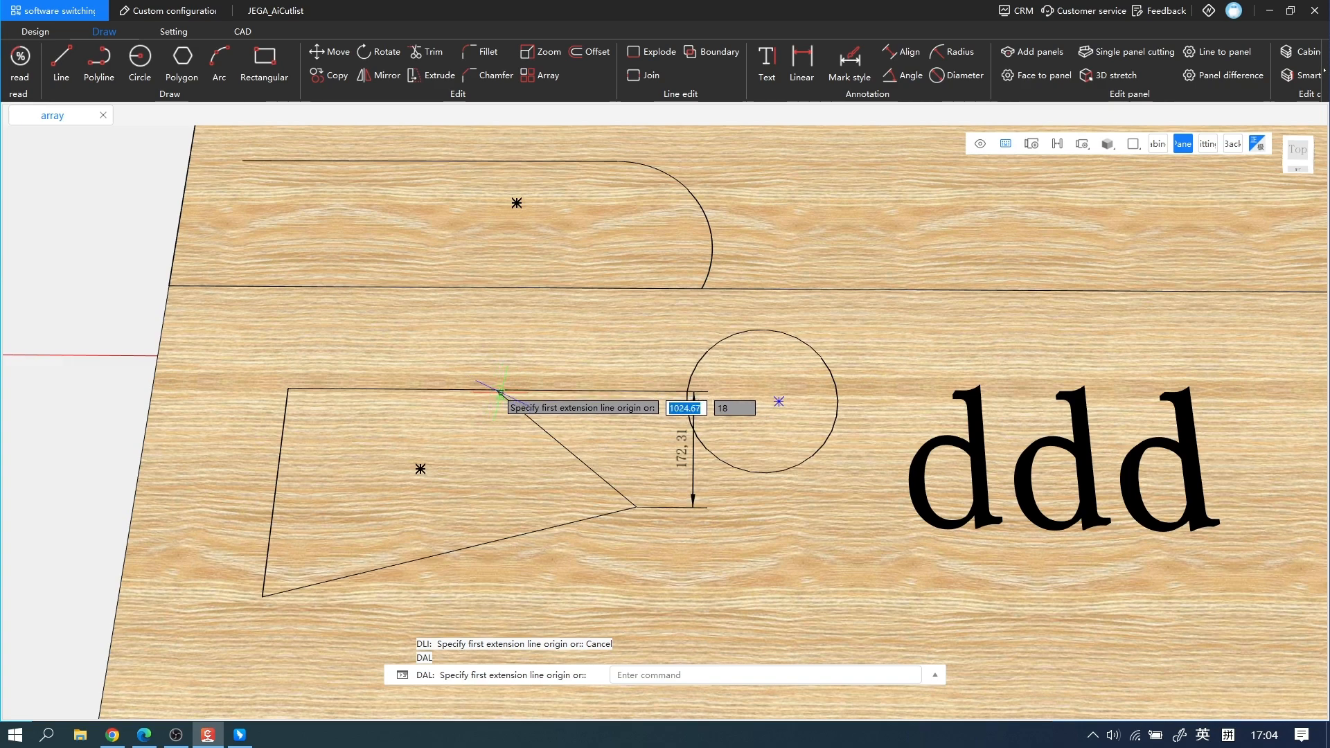
scroll(494, 390, up, 3)
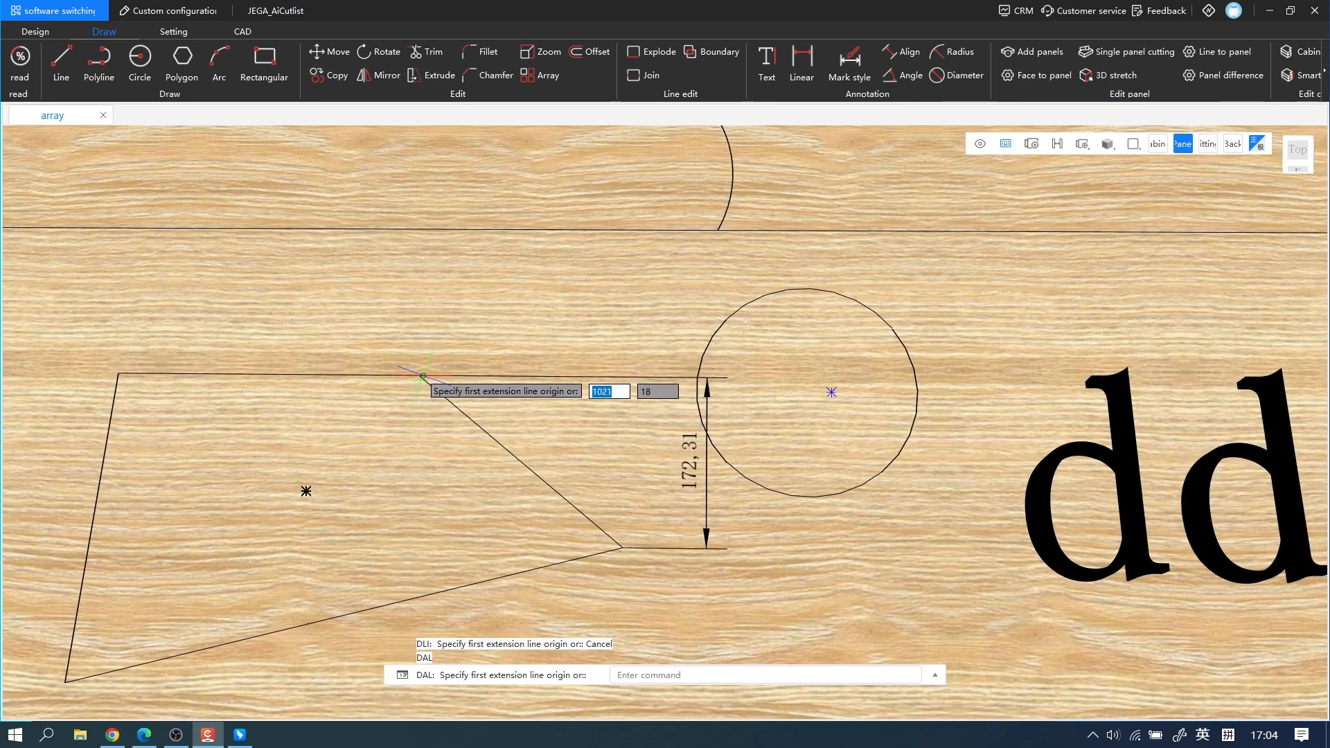
click(418, 377)
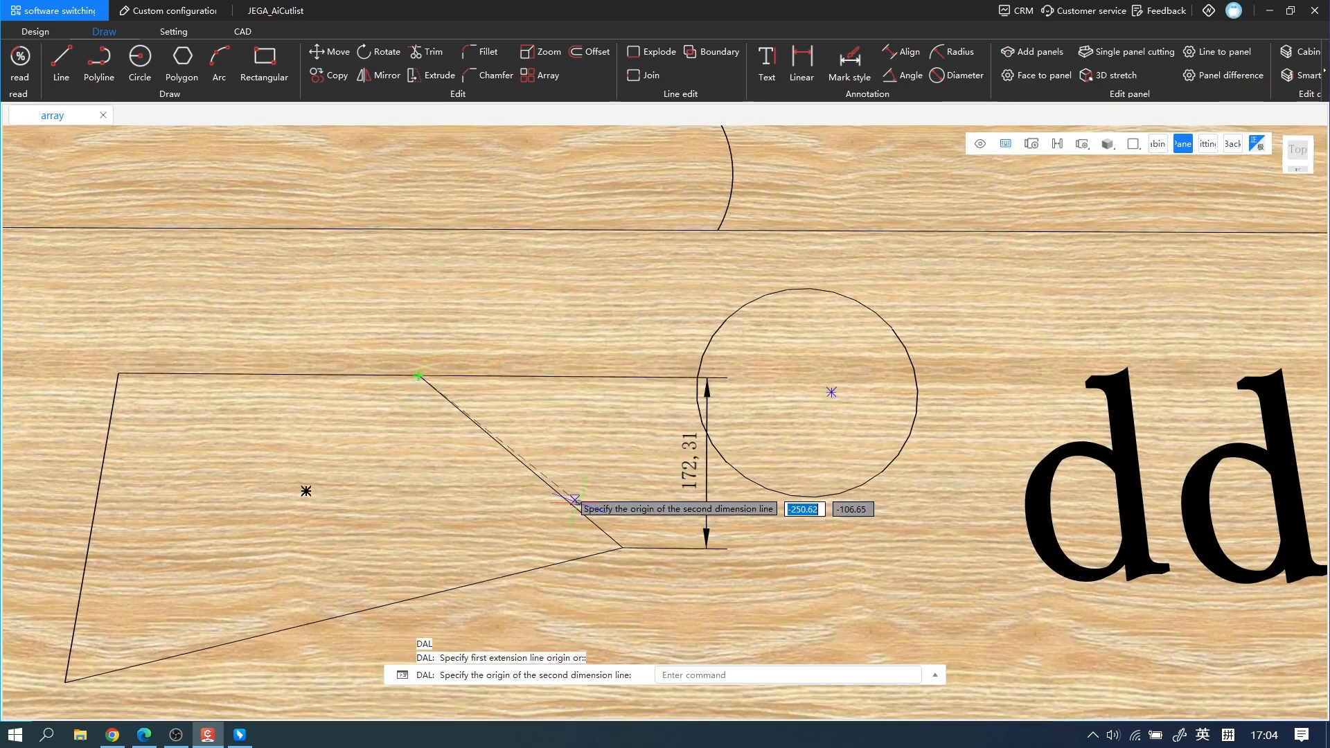
click(623, 549)
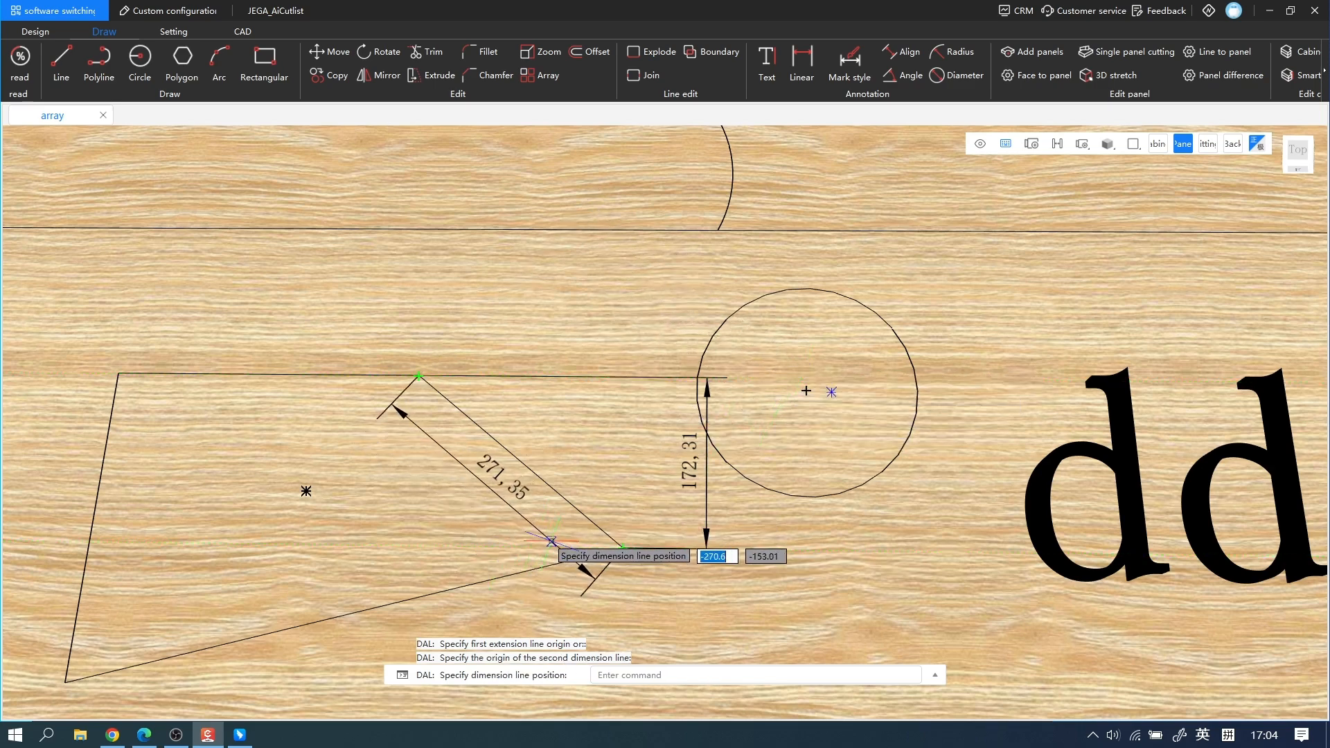
click(585, 568)
key(Escape)
Dimension the angle between the quadrilateral's left and bottom edges, with the arc inside the corner.
scroll(816, 306, down, 1)
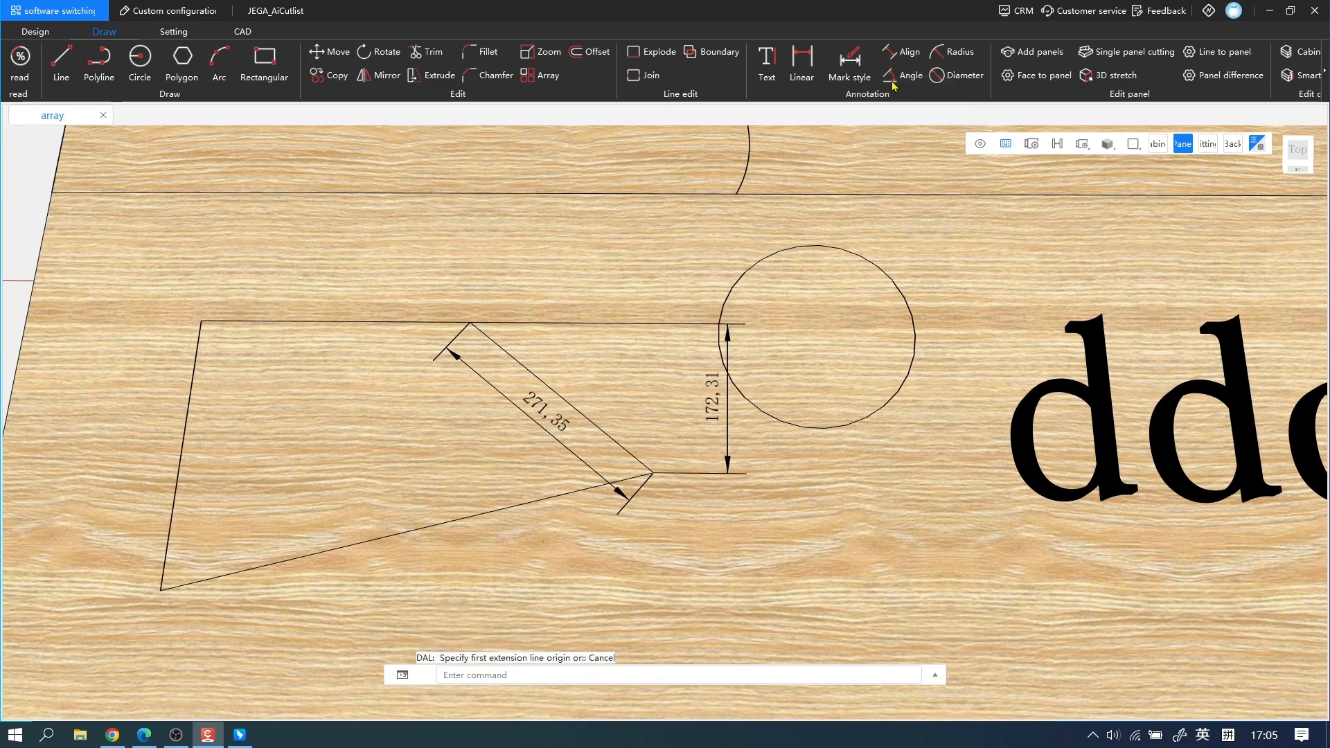
click(909, 82)
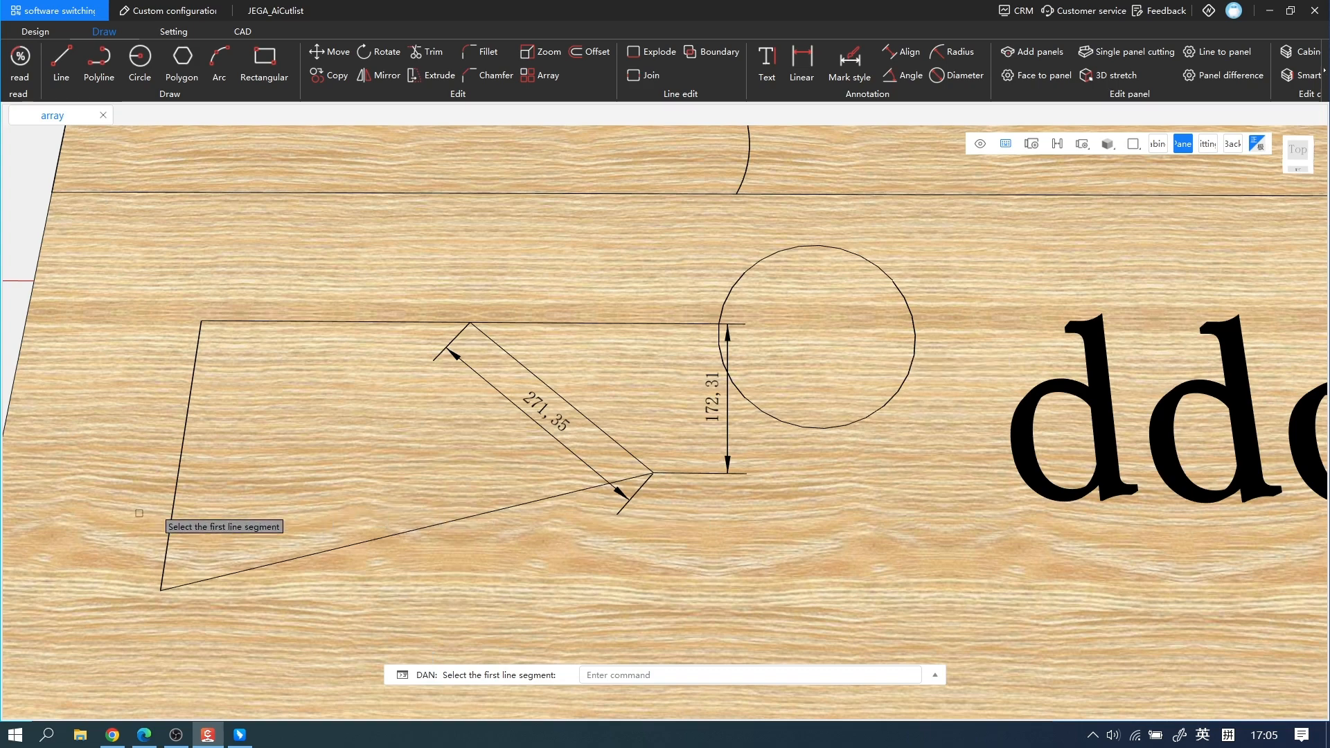
click(176, 505)
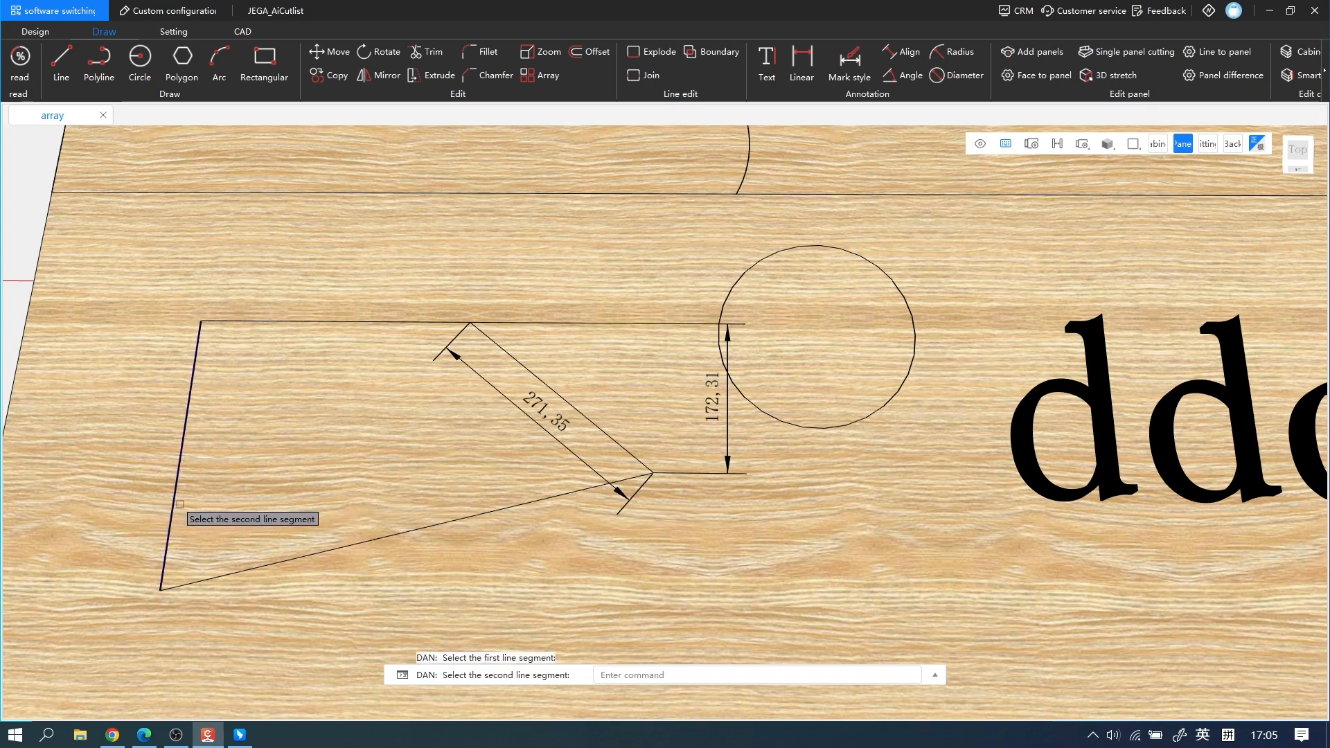
click(269, 566)
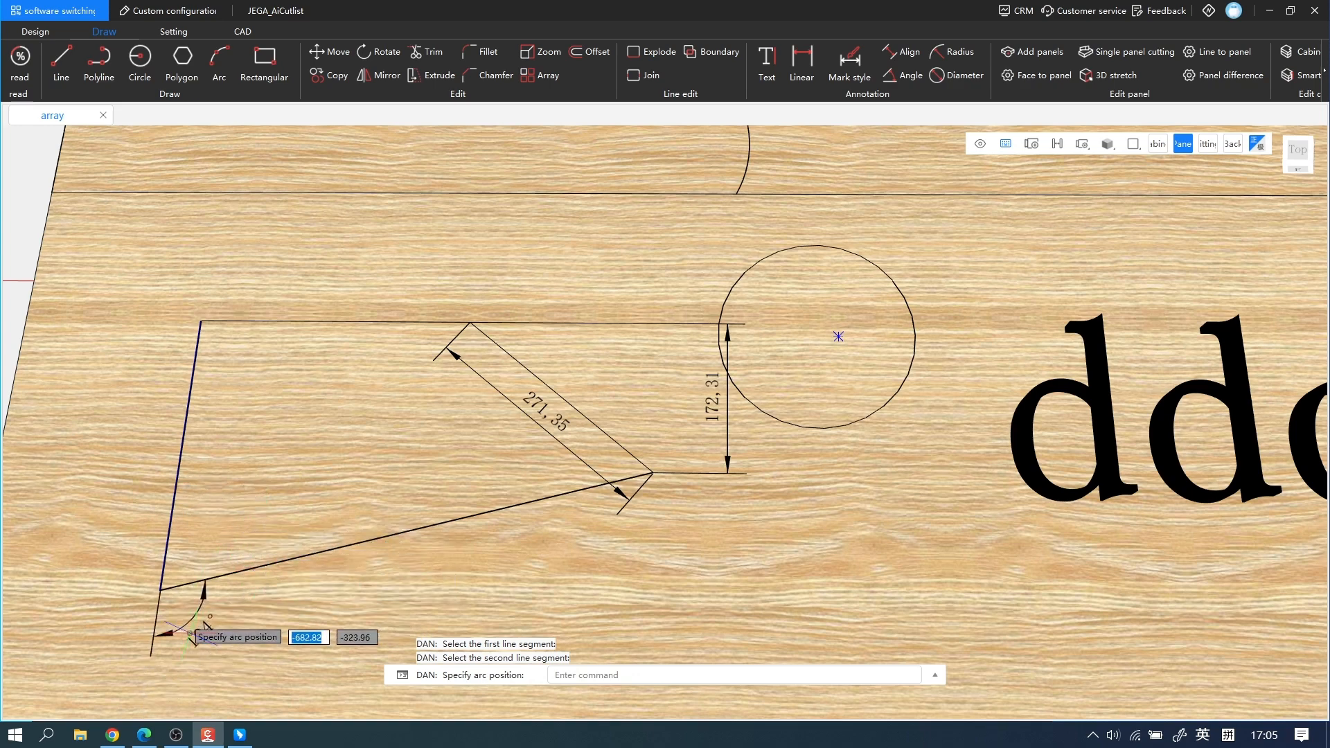
click(216, 544)
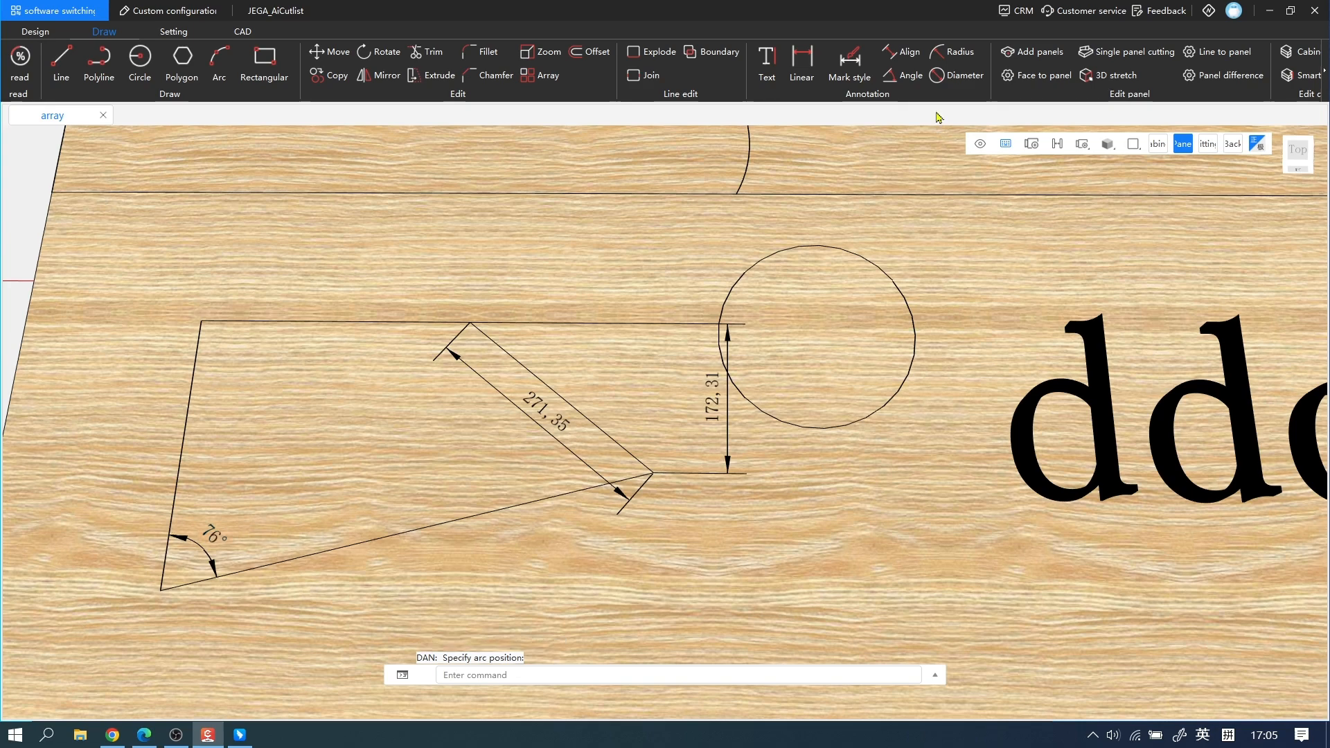
Add a radius dimension to the circle, with its label outside to the right.
click(963, 56)
scroll(765, 212, down, 1)
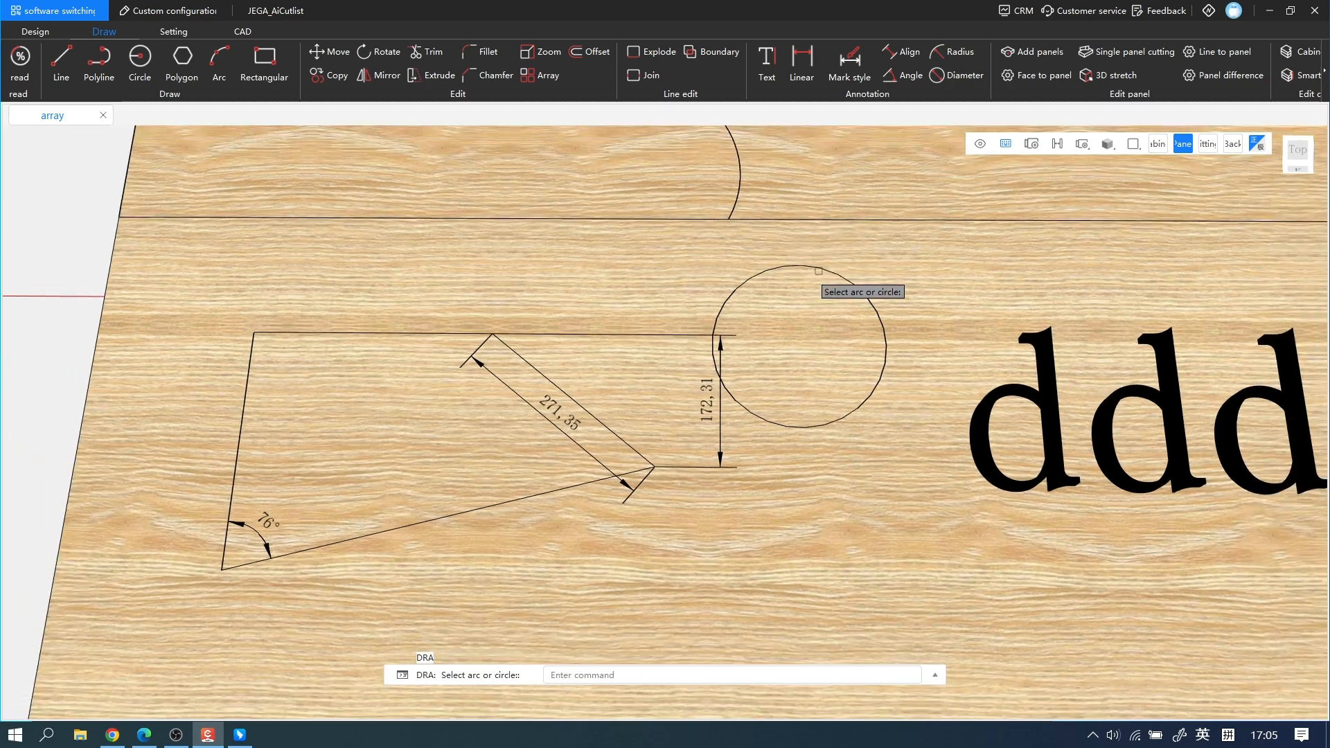
click(819, 272)
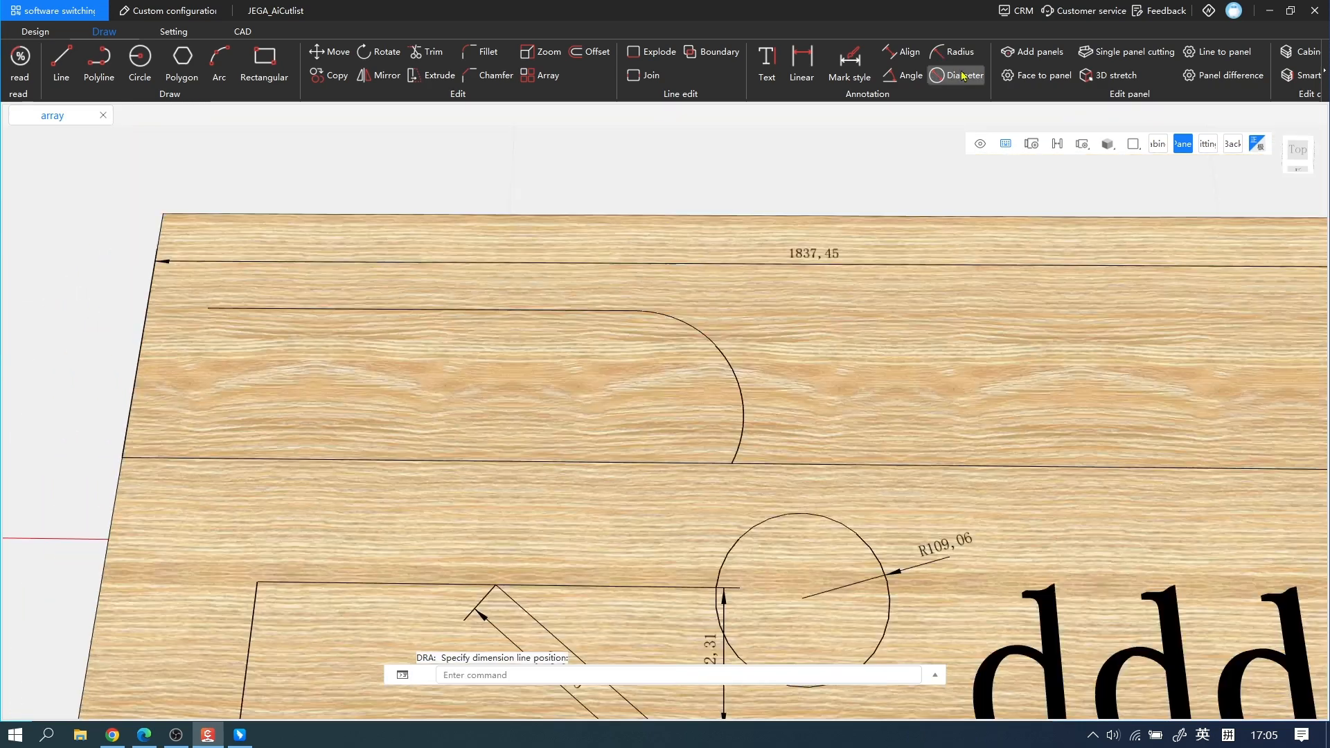
Add a diameter dimension to the arc at the end of the upper line, with its label inside the curve.
click(963, 77)
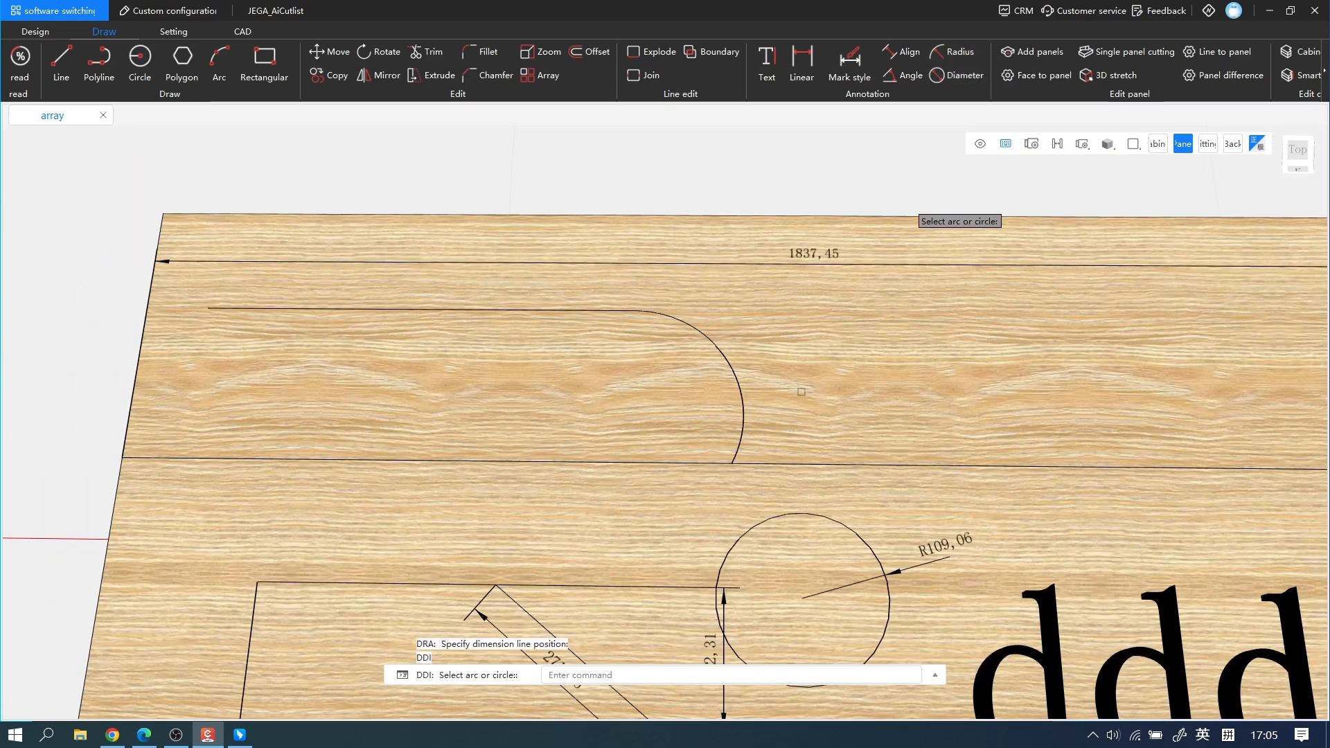
click(736, 375)
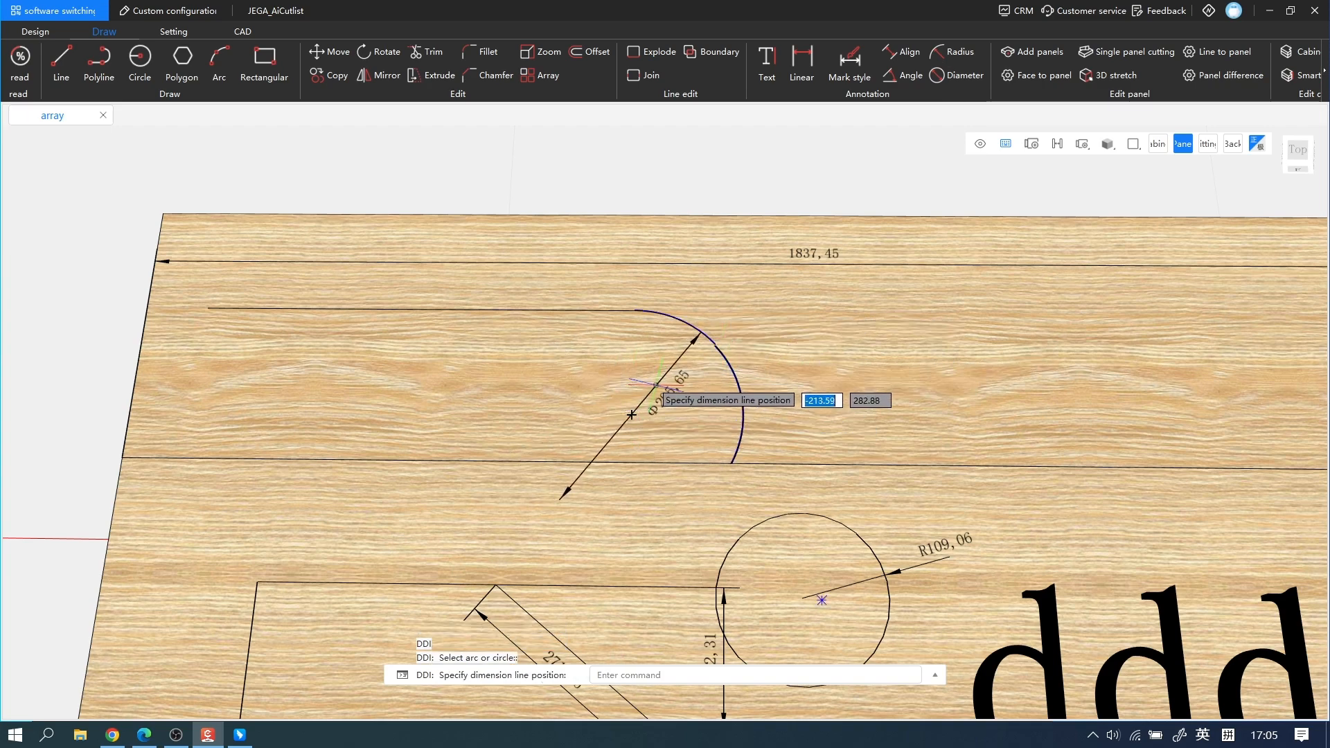
click(646, 388)
Open the Standard annotation style for modification and show its line settings.
scroll(825, 402, down, 3)
middle_drag(977, 478, 900, 380)
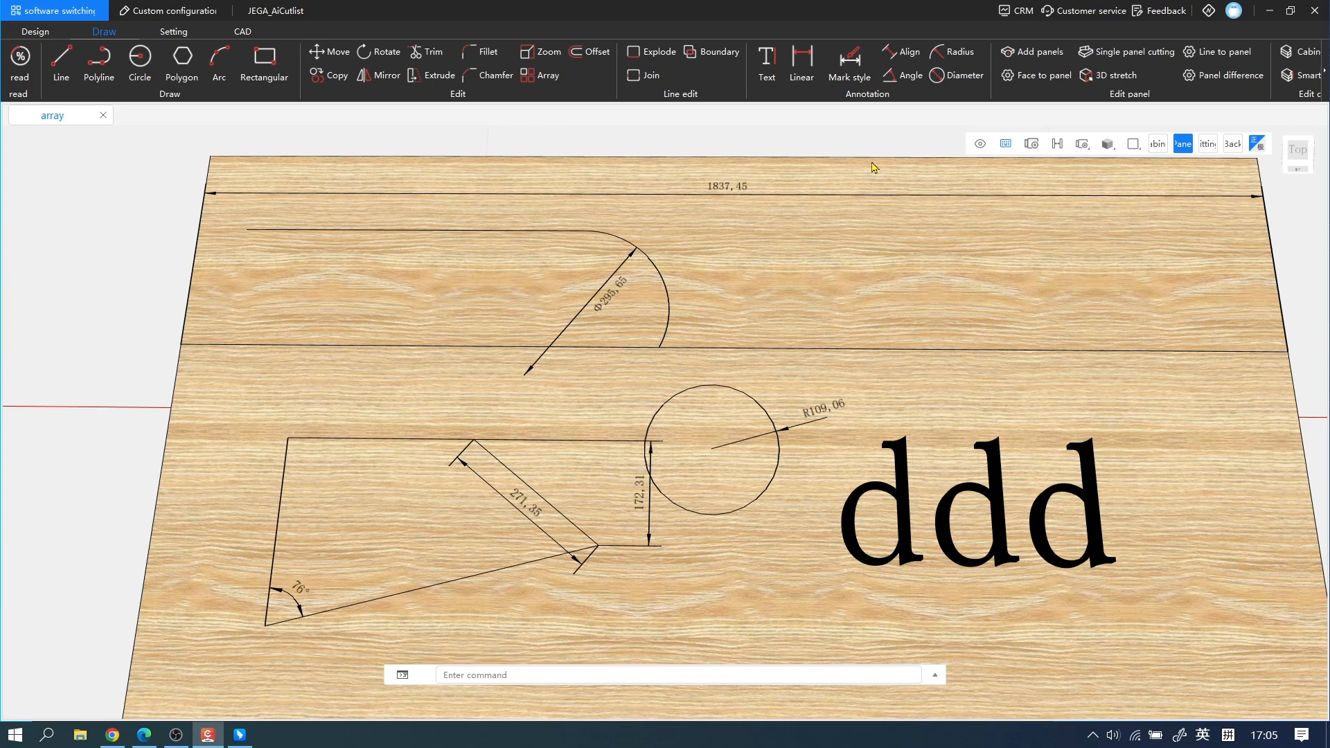
click(857, 84)
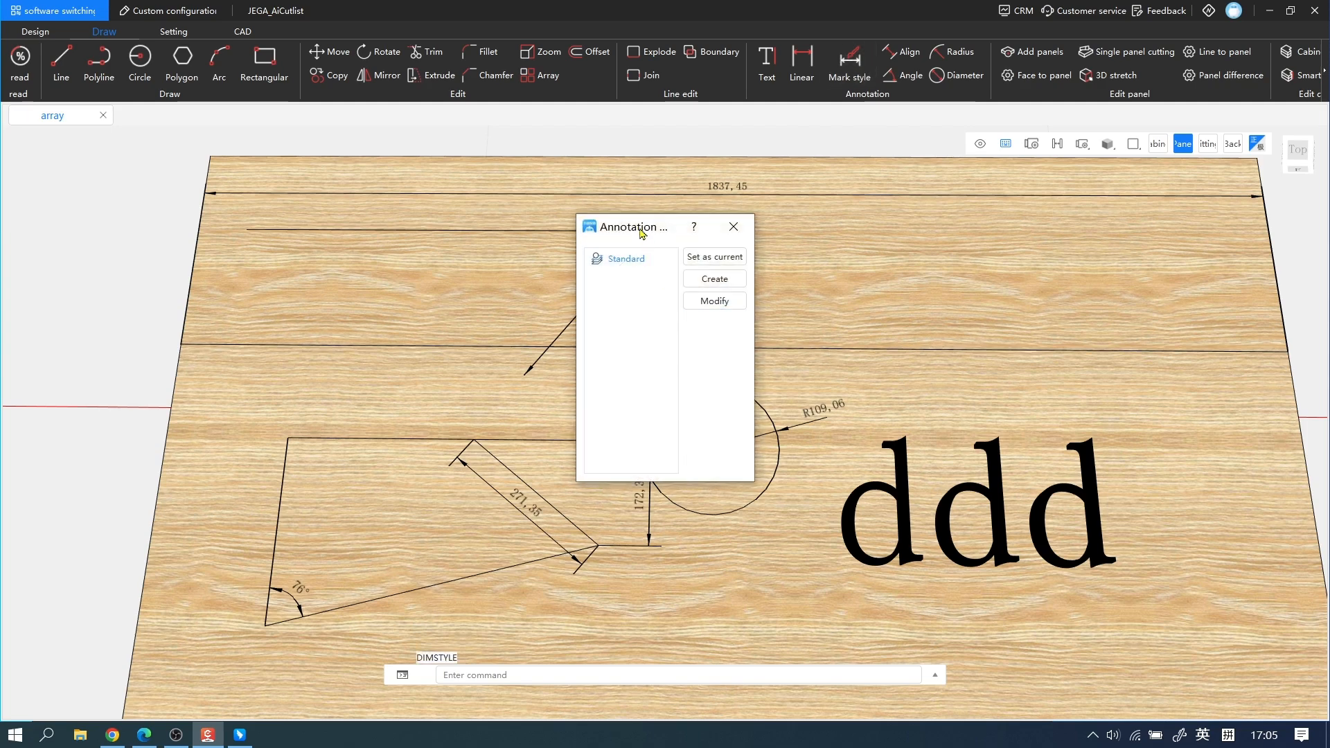
drag(643, 233, 675, 206)
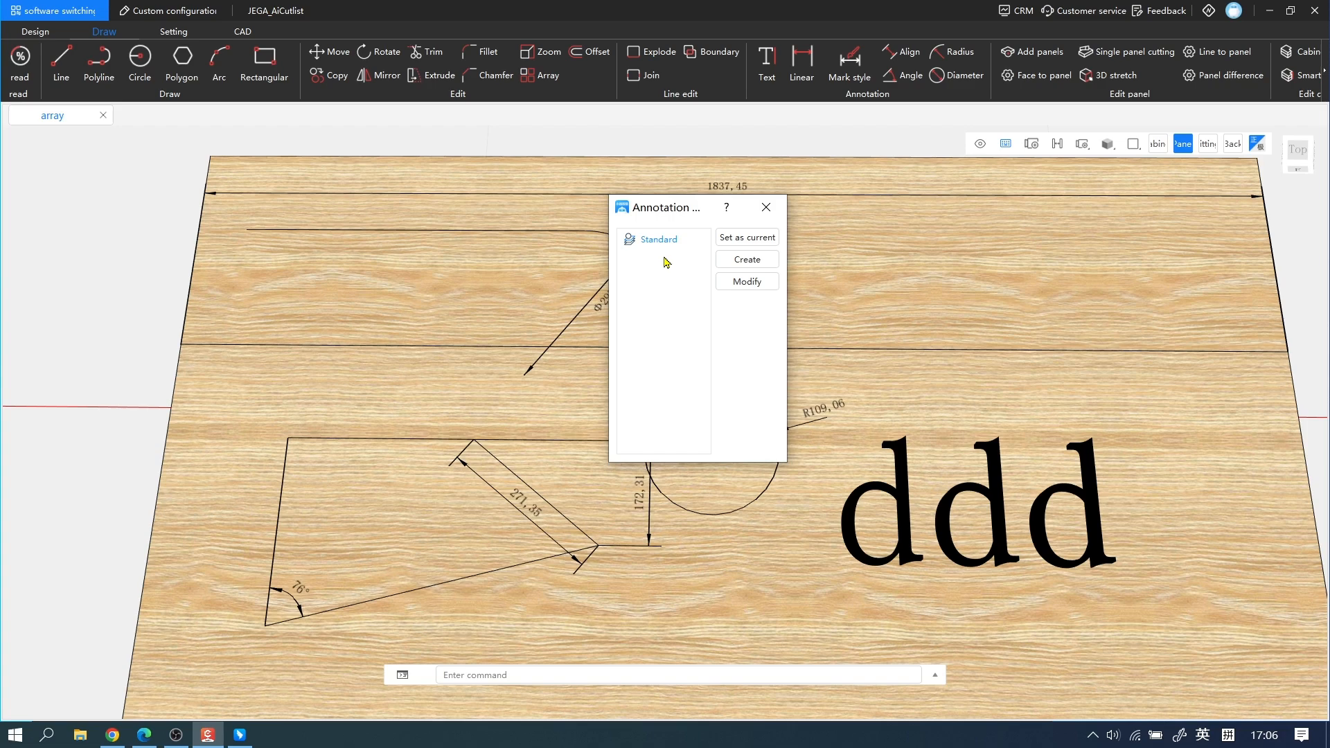
click(766, 284)
drag(647, 169, 821, 201)
click(595, 205)
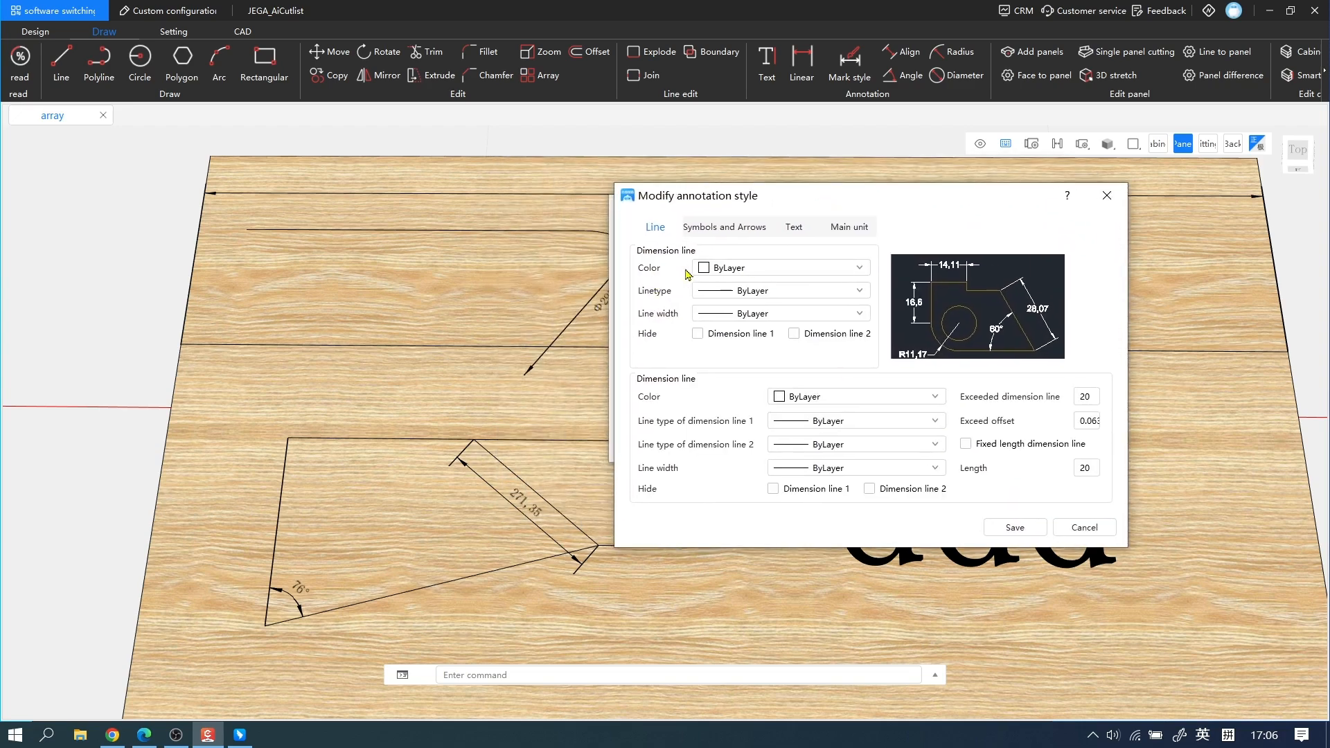
Set the first dimension line group's color to aliceblue and the second group's to darkred, and review the first group's linetype and line width options.
click(774, 269)
click(755, 293)
click(852, 291)
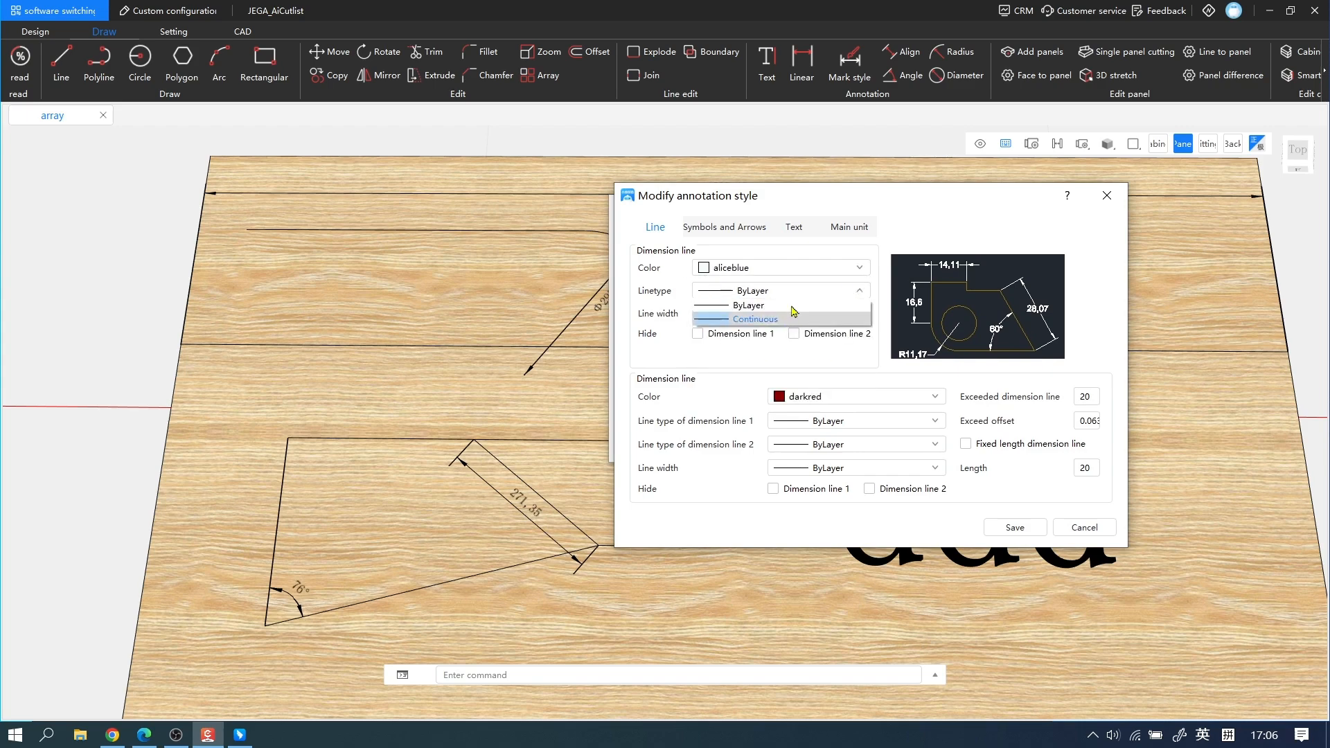
click(819, 291)
click(803, 315)
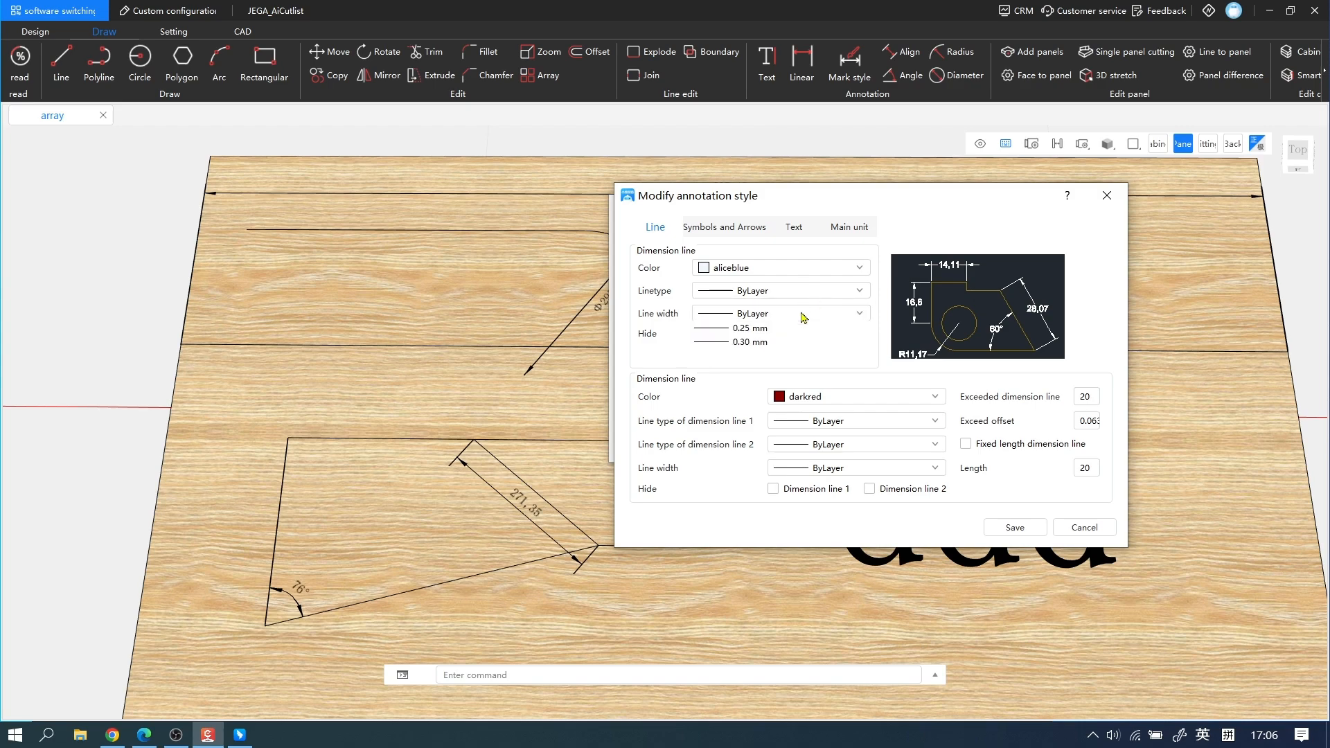
click(649, 341)
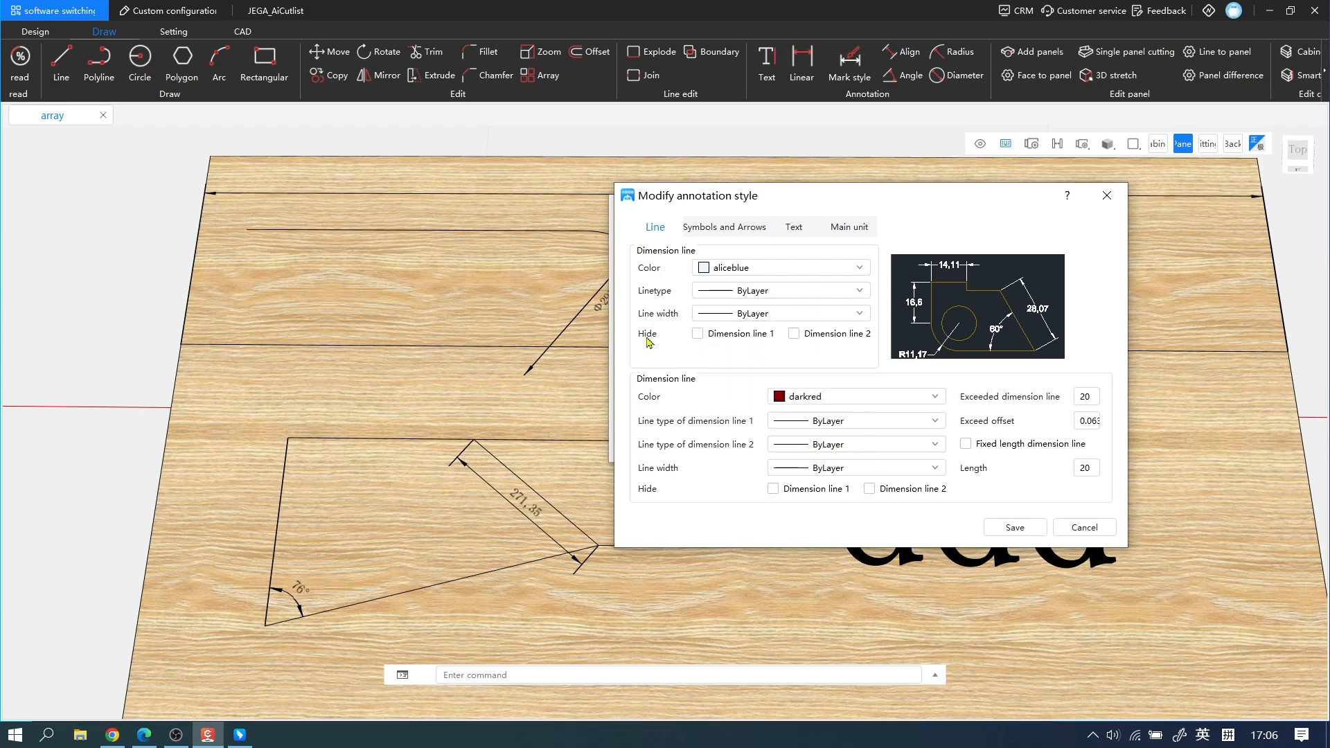
Save the dimension line color changes, and set the Standard annotation style's arrow size to 10.
click(1009, 528)
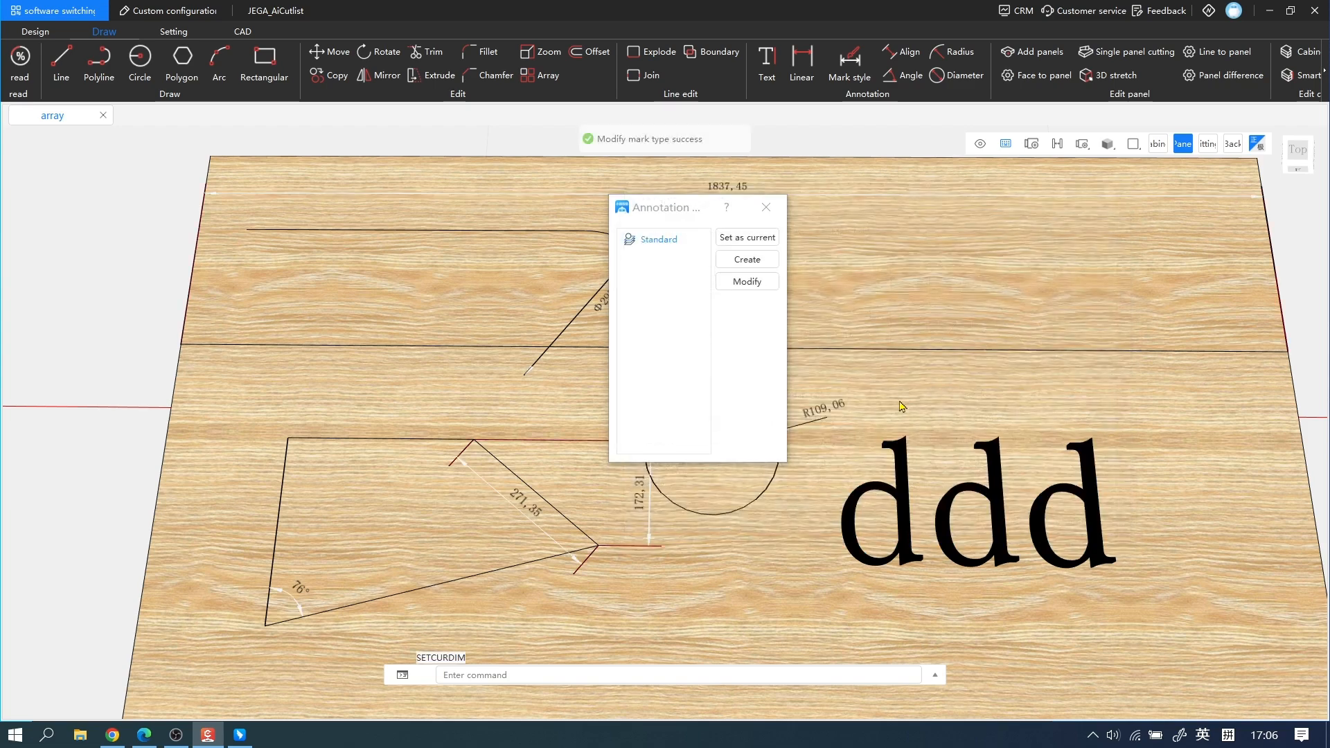
scroll(485, 478, up, 2)
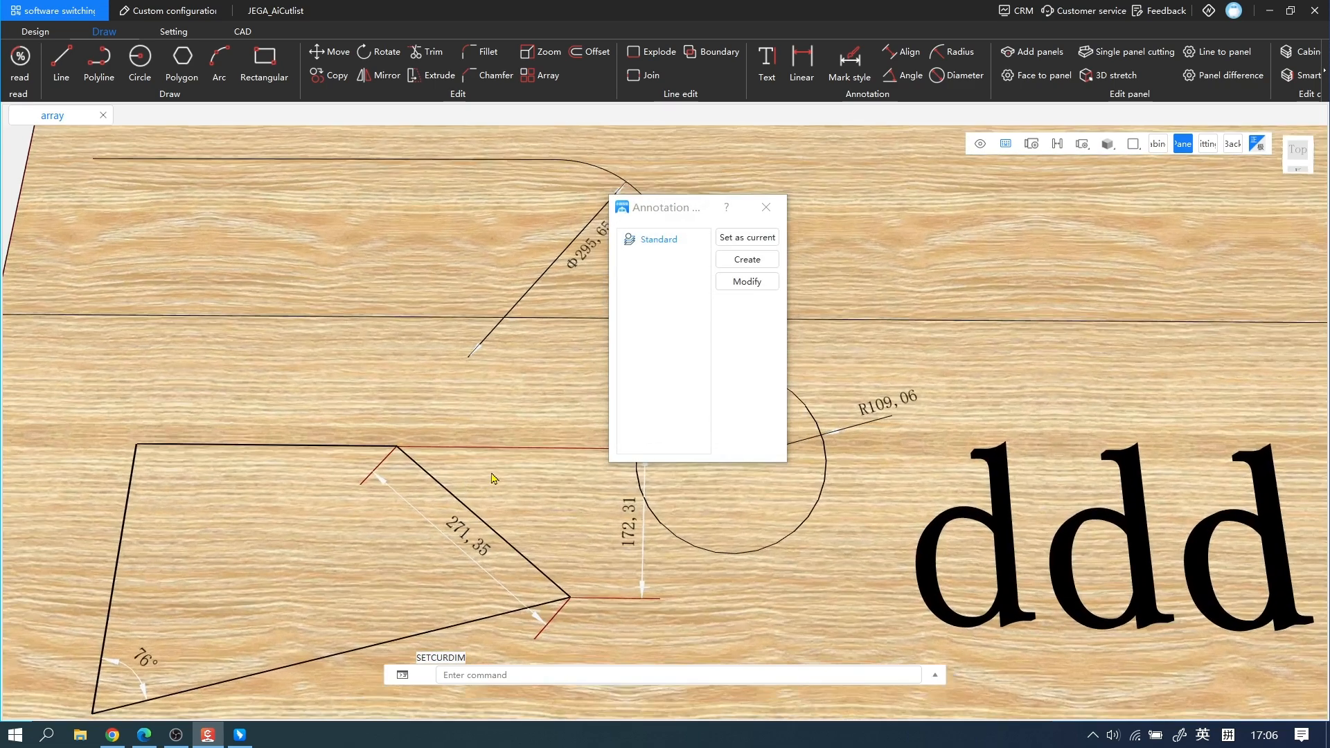
click(747, 281)
click(592, 191)
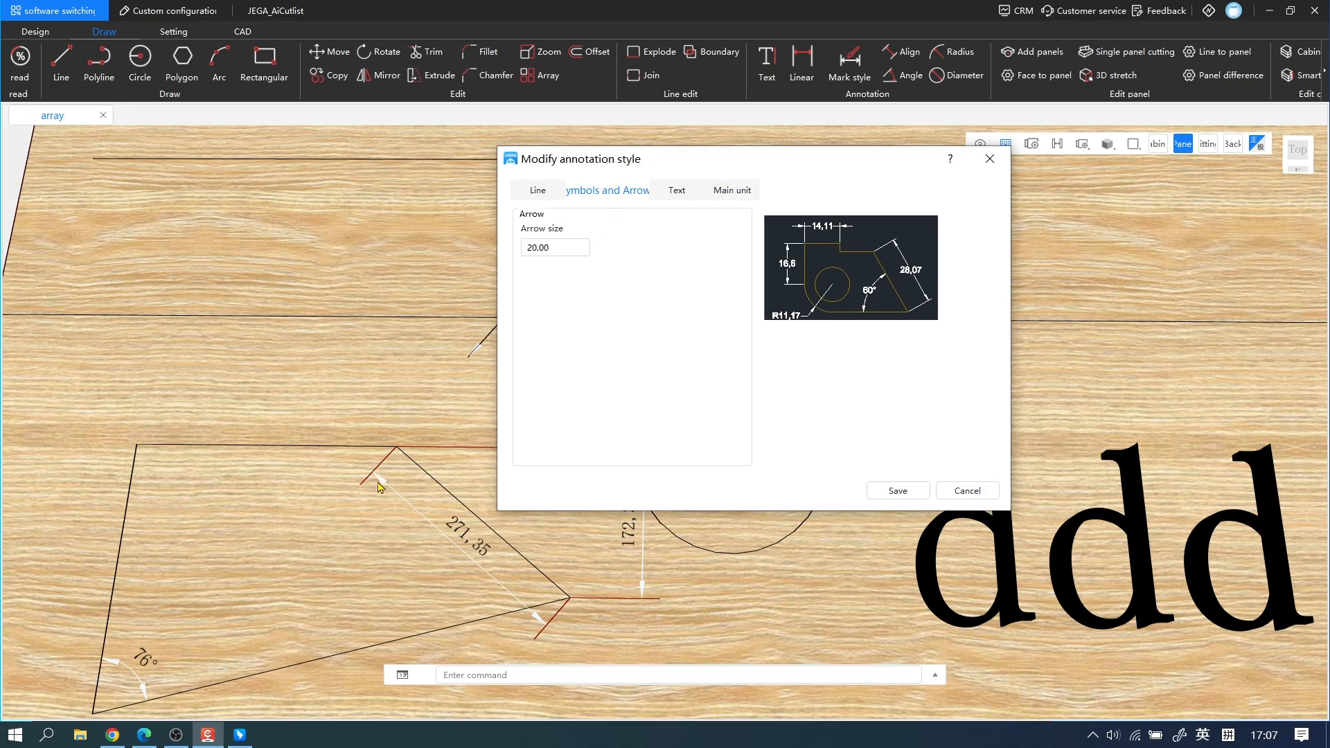
drag(537, 254, 523, 258)
click(893, 491)
Set the Standard annotation style's text color to darkblue and its text fill color to blue.
click(744, 281)
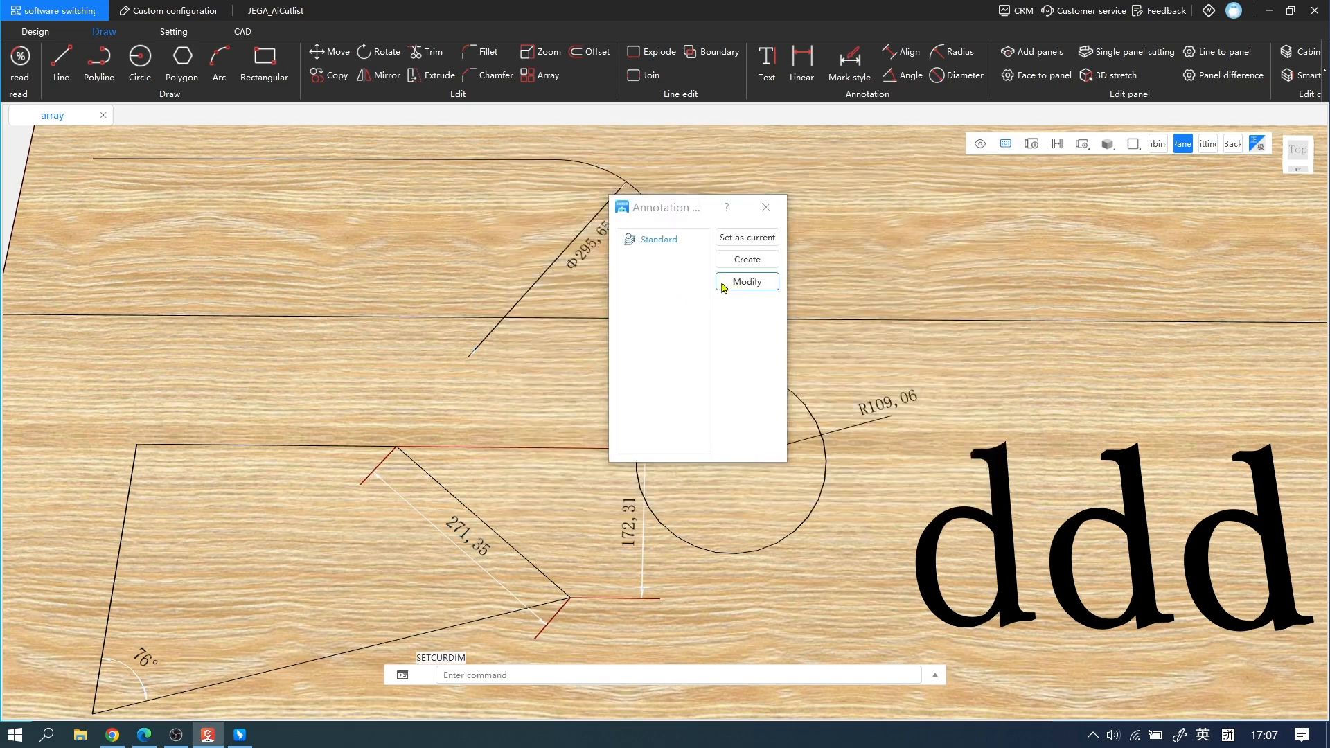
click(616, 197)
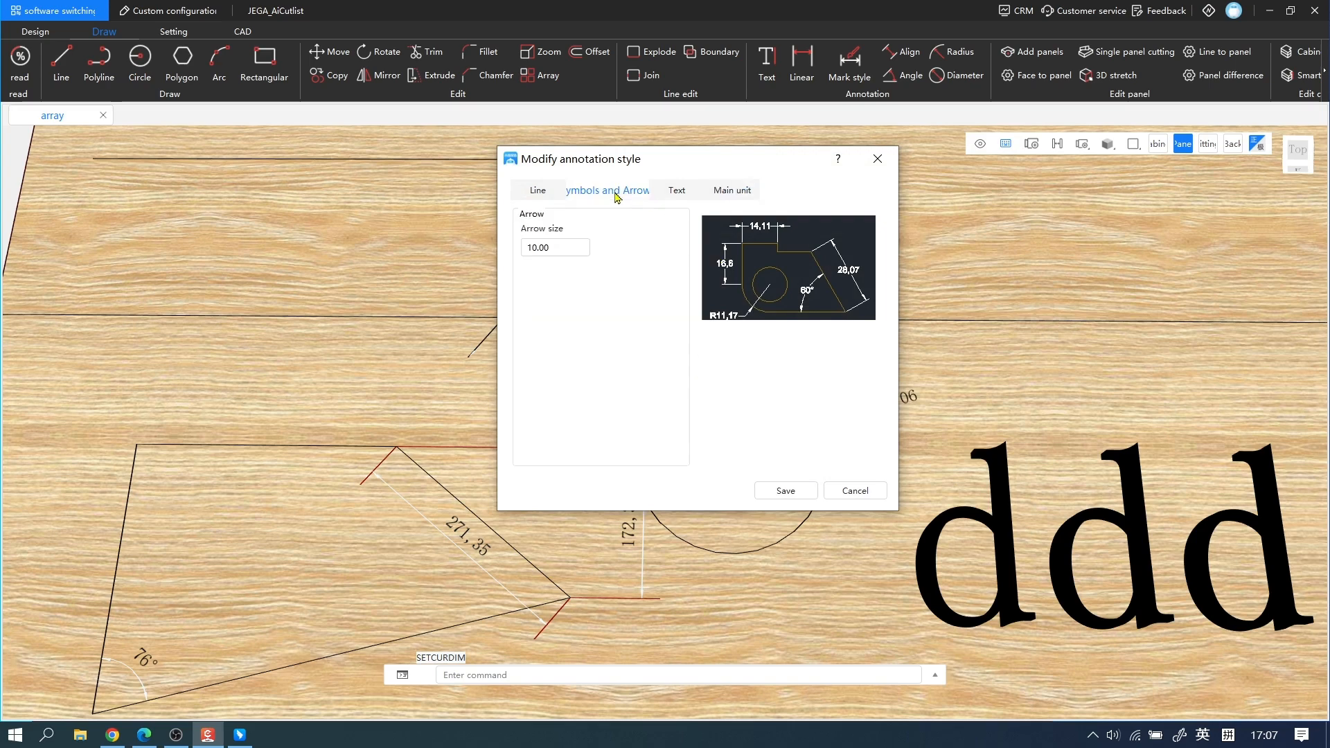
click(677, 192)
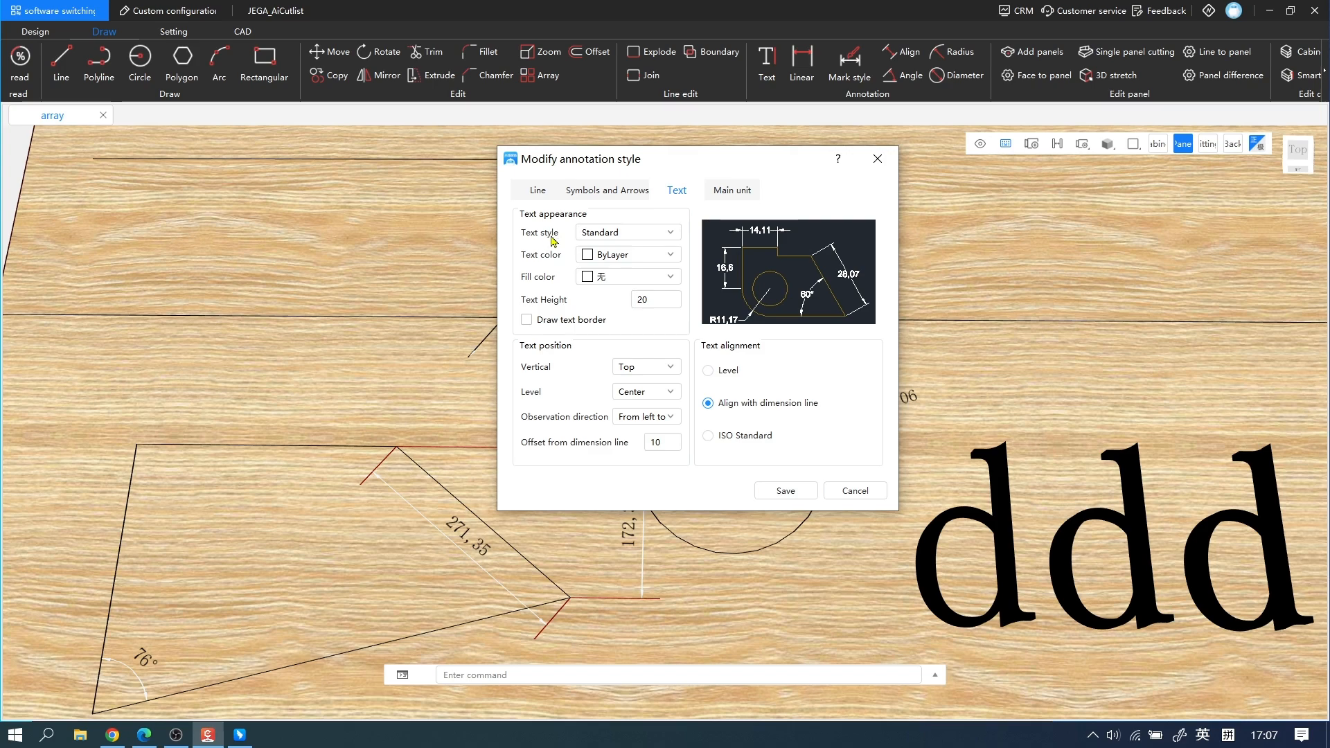
click(652, 234)
click(671, 234)
click(670, 255)
scroll(644, 314, down, 4)
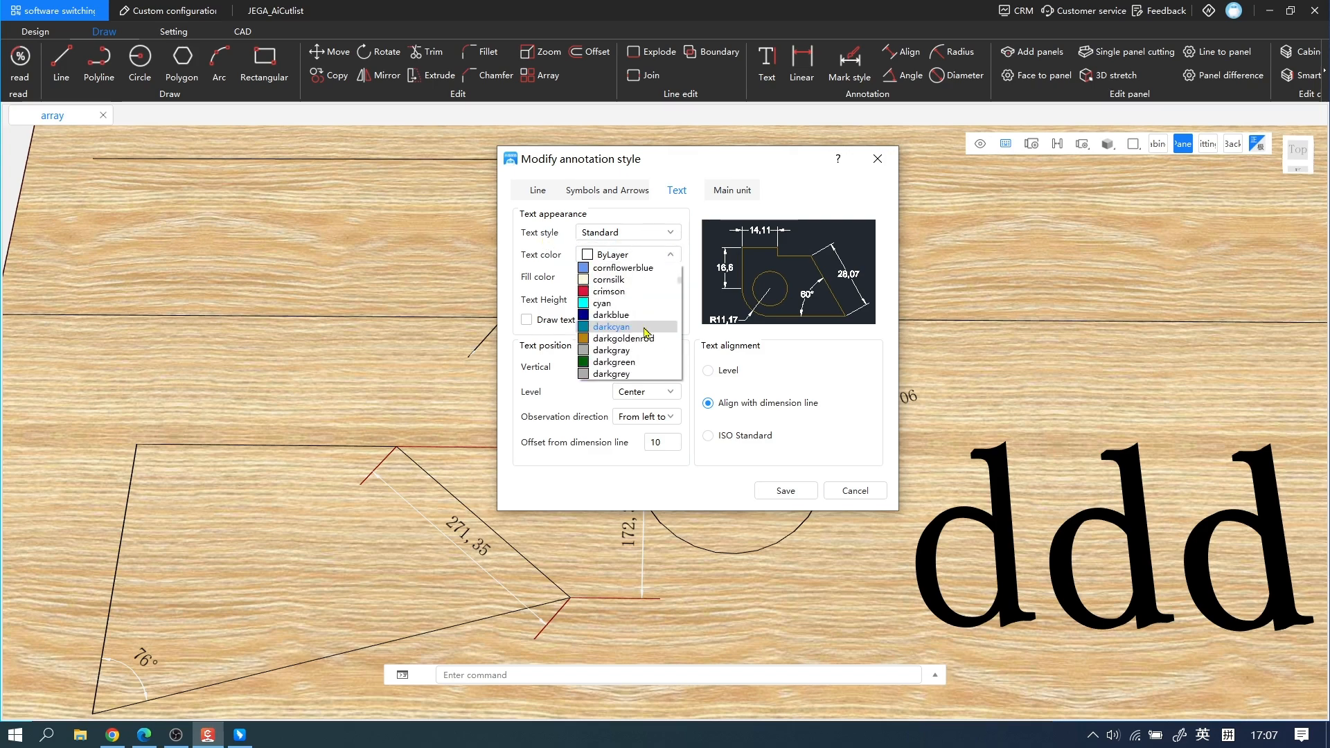
click(643, 309)
click(671, 255)
click(613, 315)
click(671, 277)
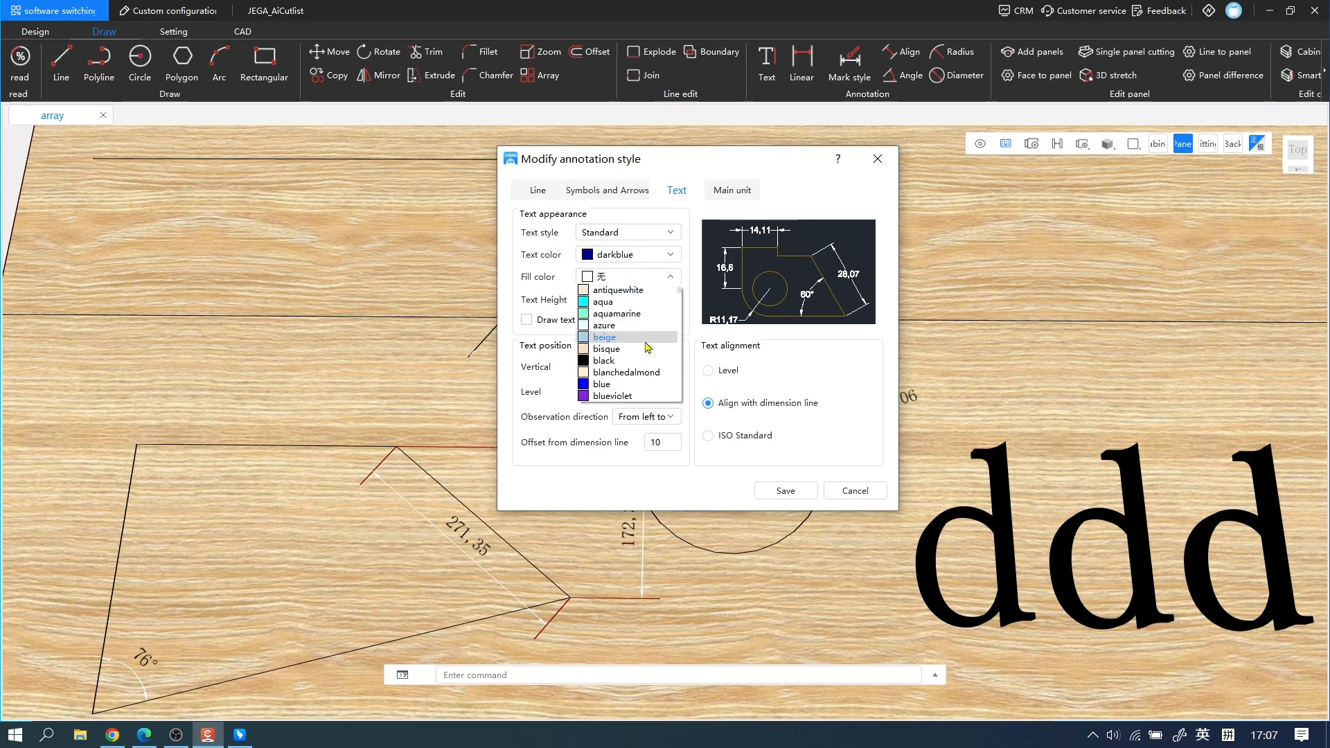
click(601, 384)
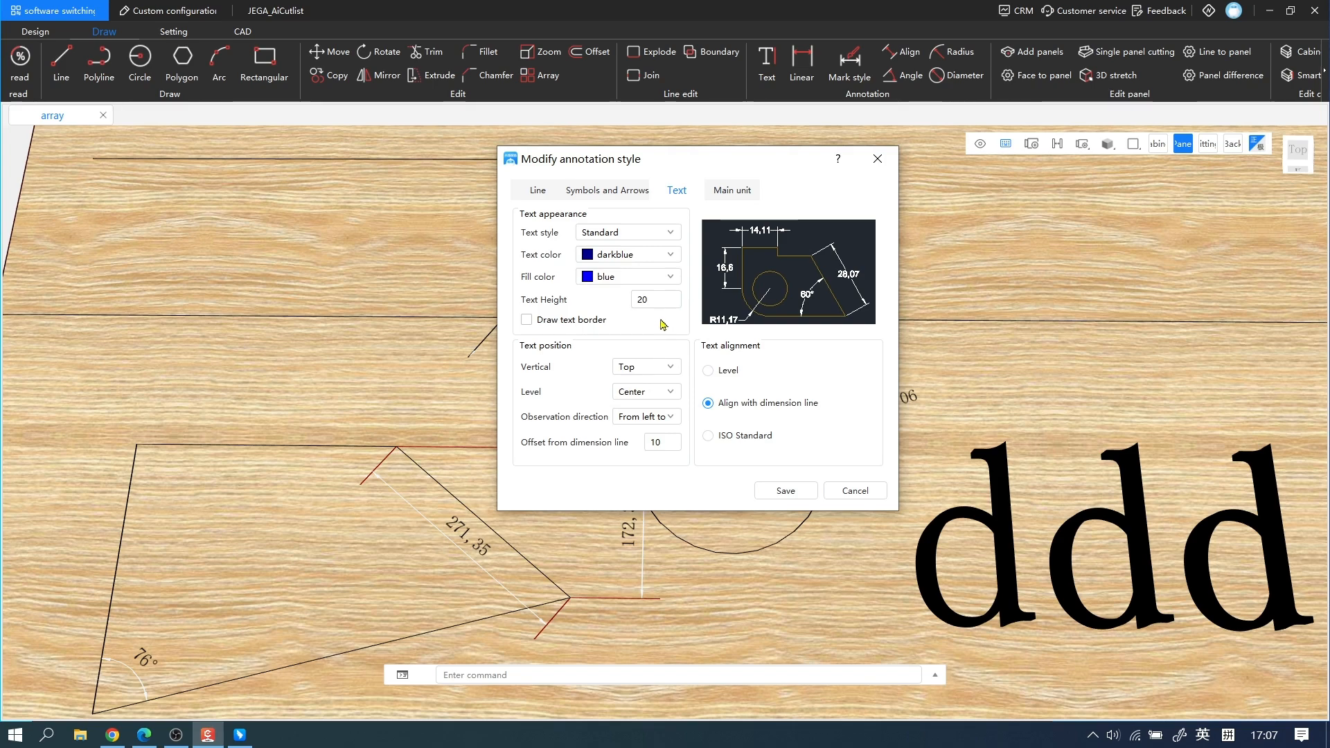
Set the vertical text position to Center, check the Level position options, and save the annotation style.
click(669, 369)
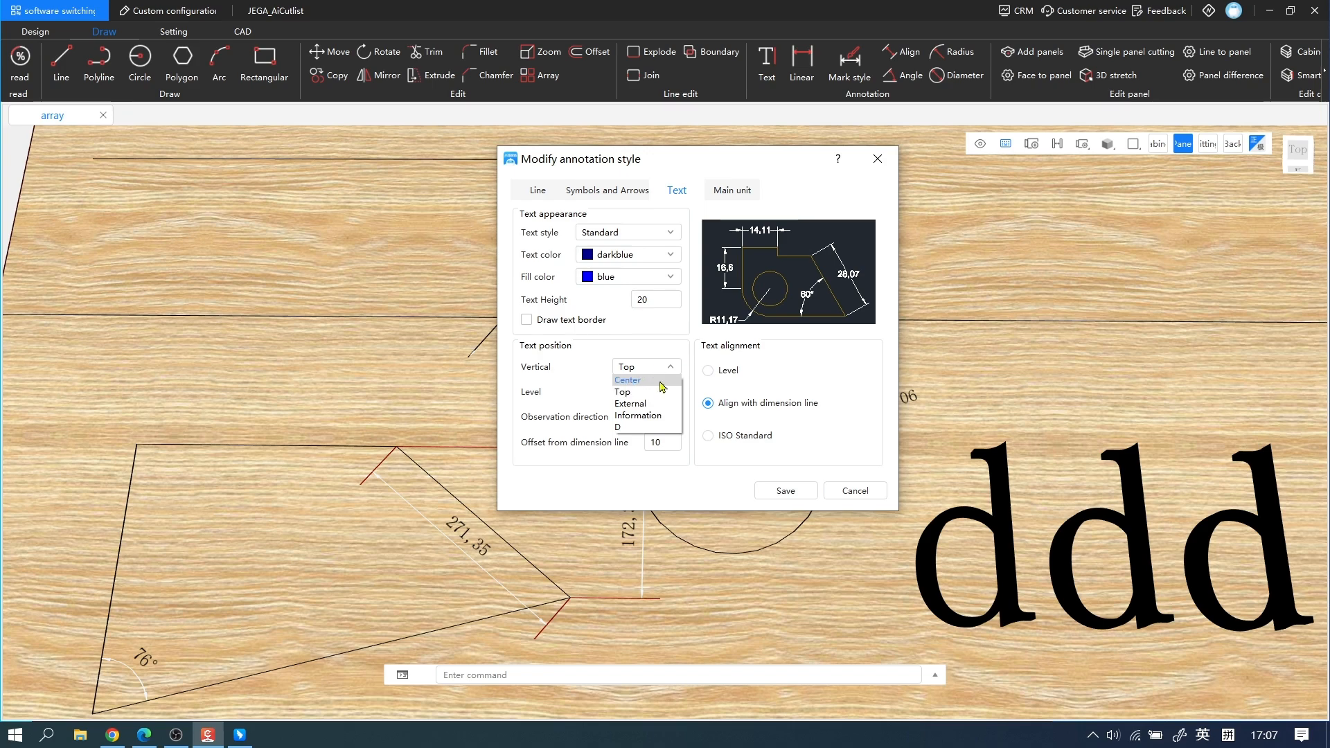
click(657, 380)
click(671, 392)
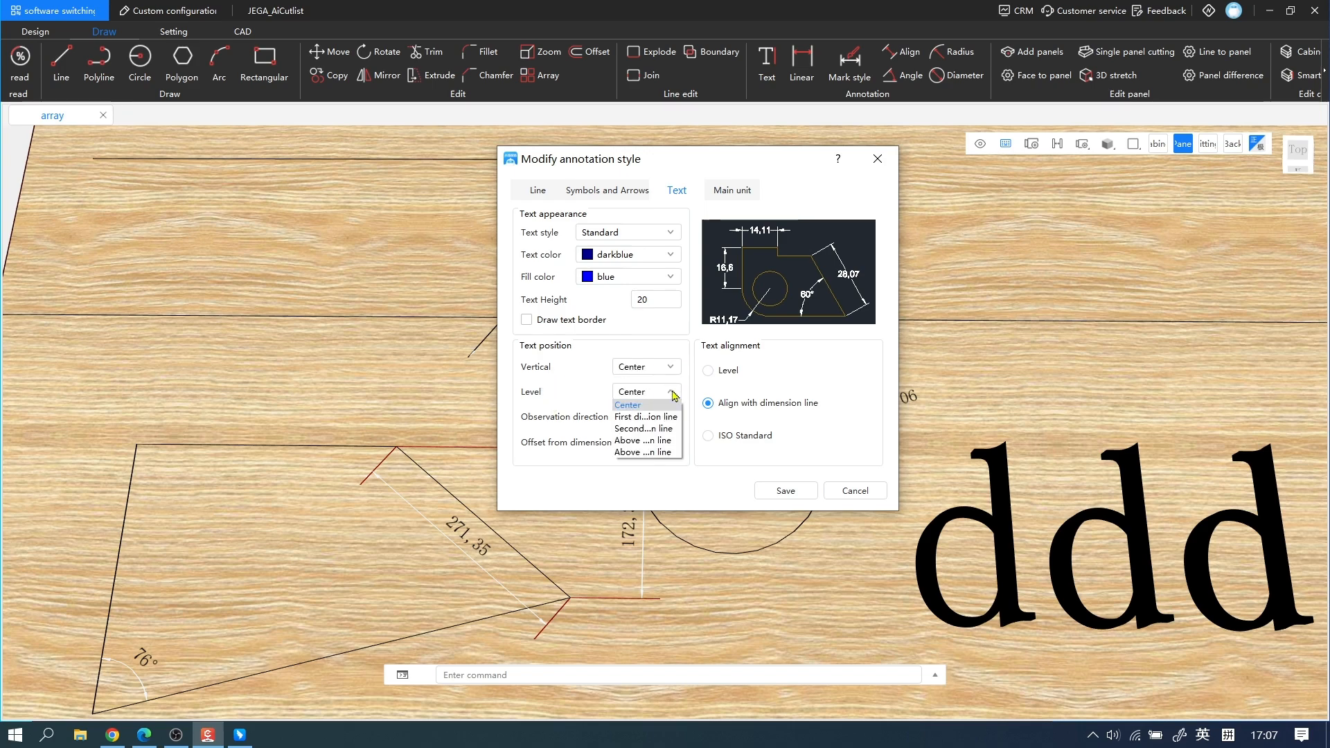
click(670, 393)
click(786, 490)
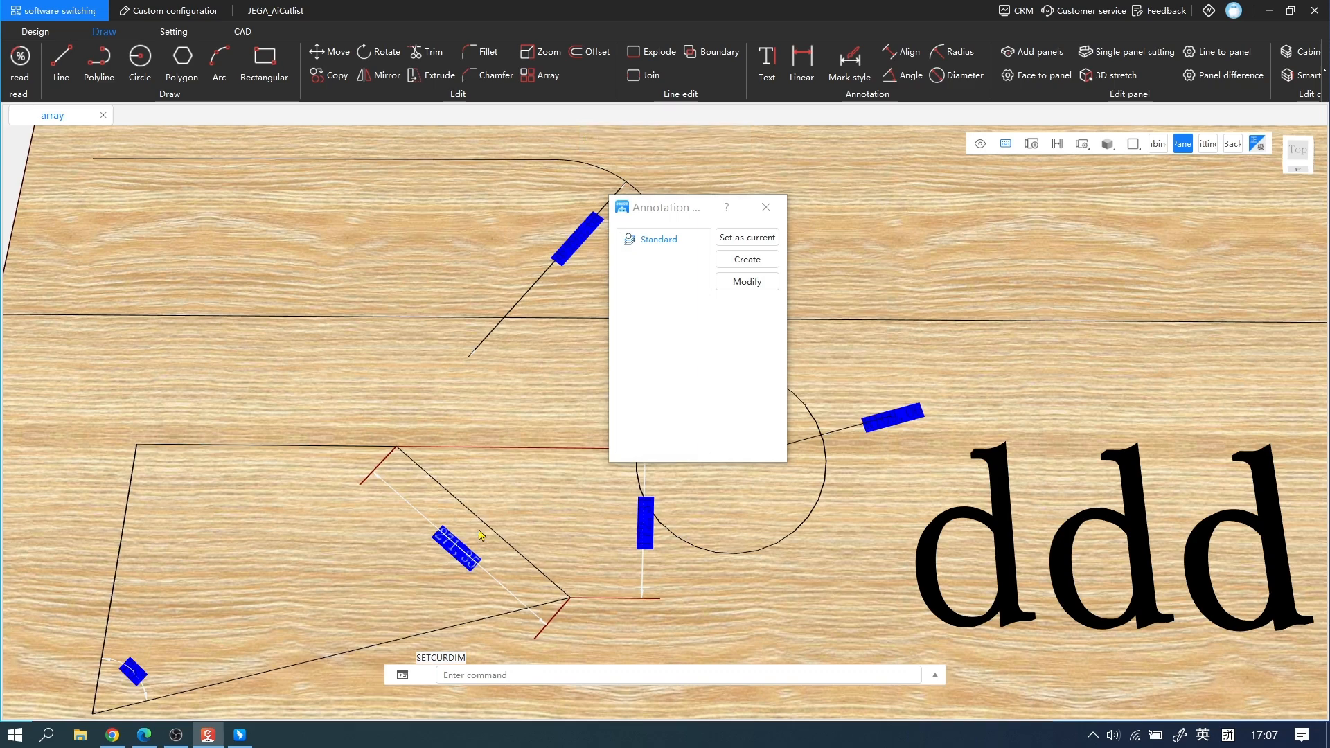
Review the unit format, precision and decimal separator options for linear labeling in the Standard style's main unit settings, and close the style dialogs.
click(747, 282)
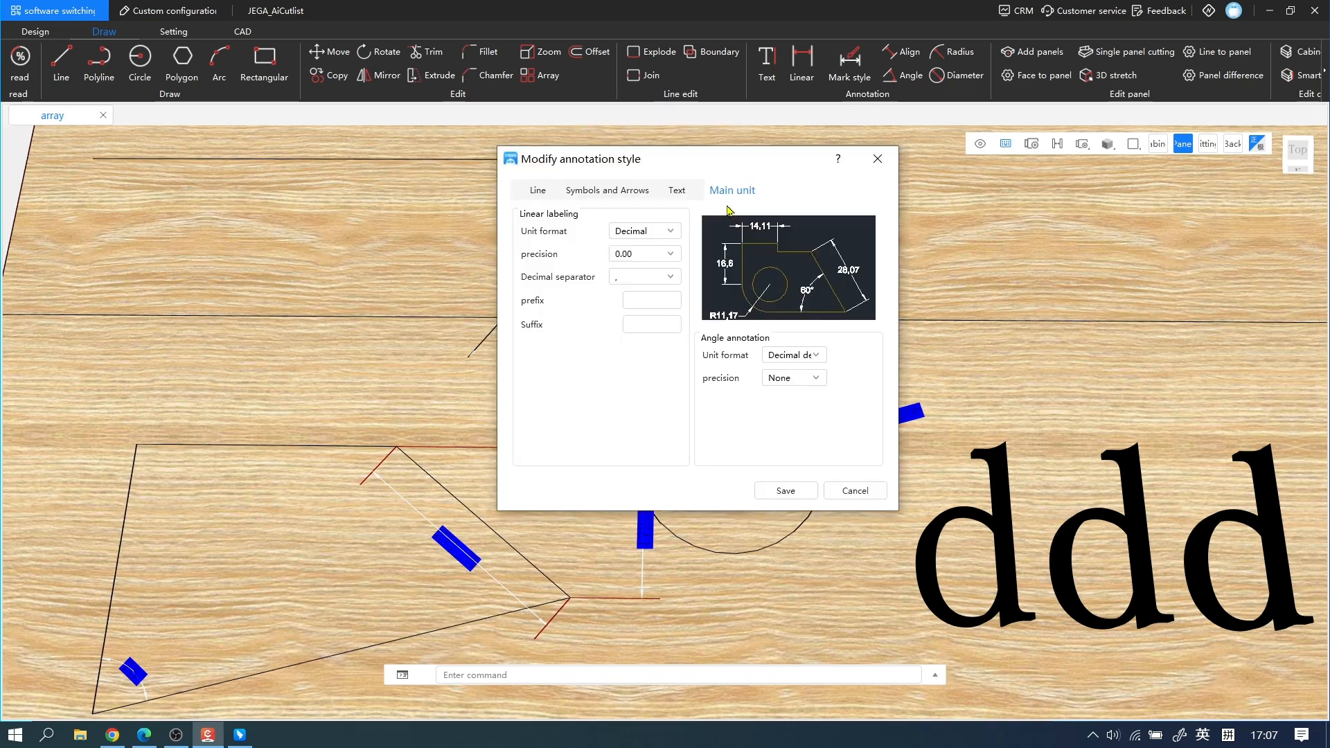
click(665, 233)
click(663, 236)
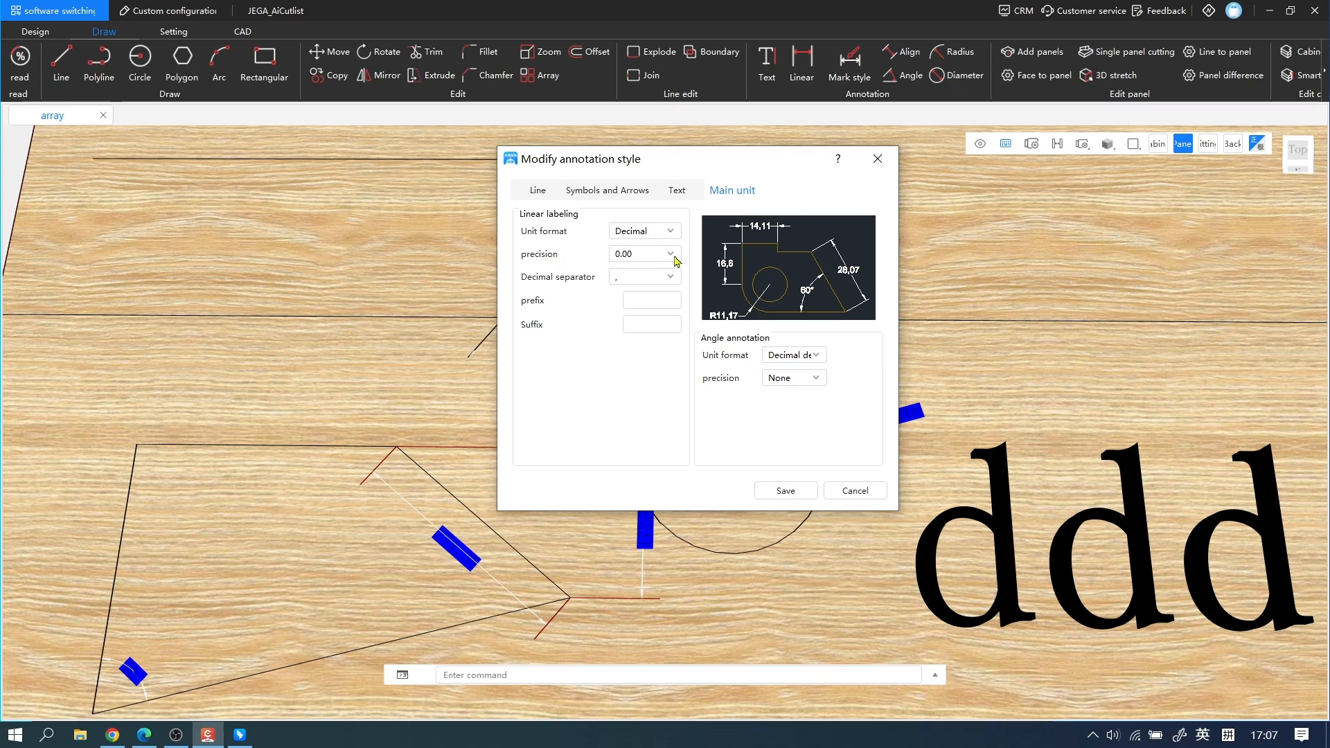
click(675, 258)
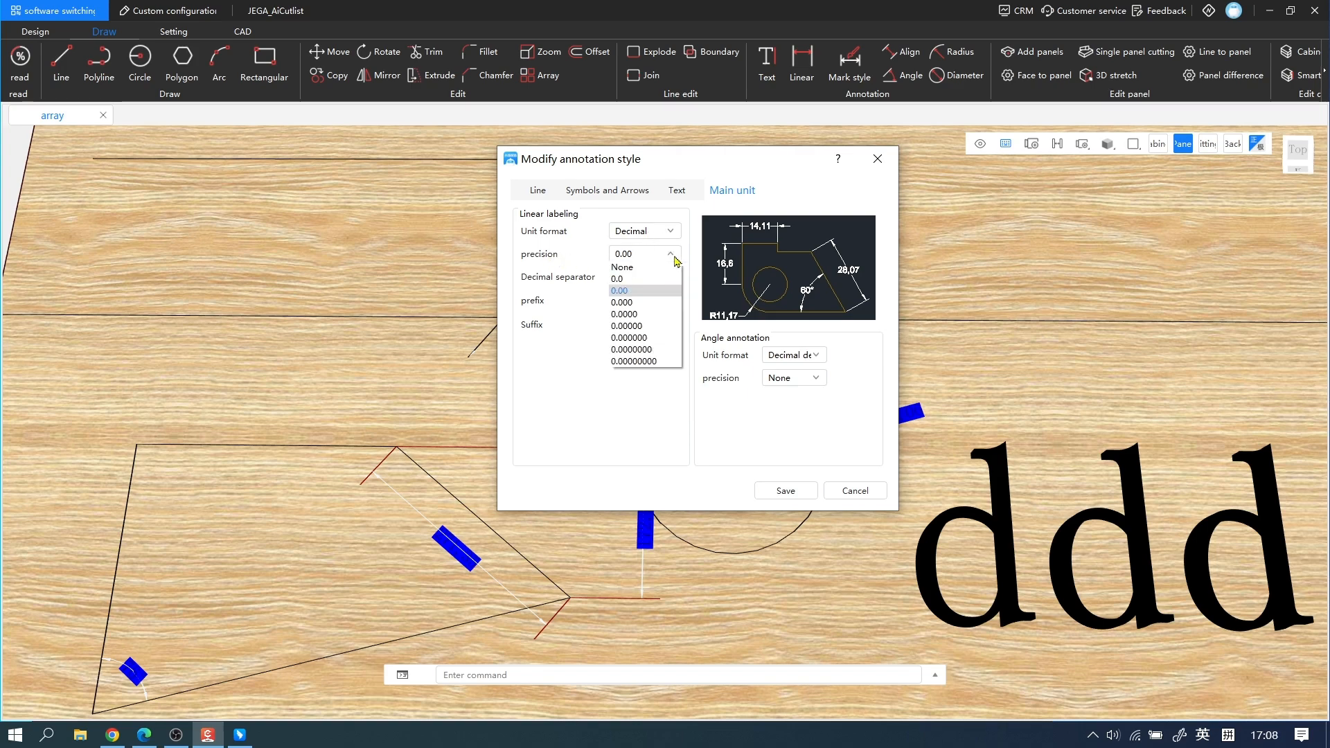
click(676, 261)
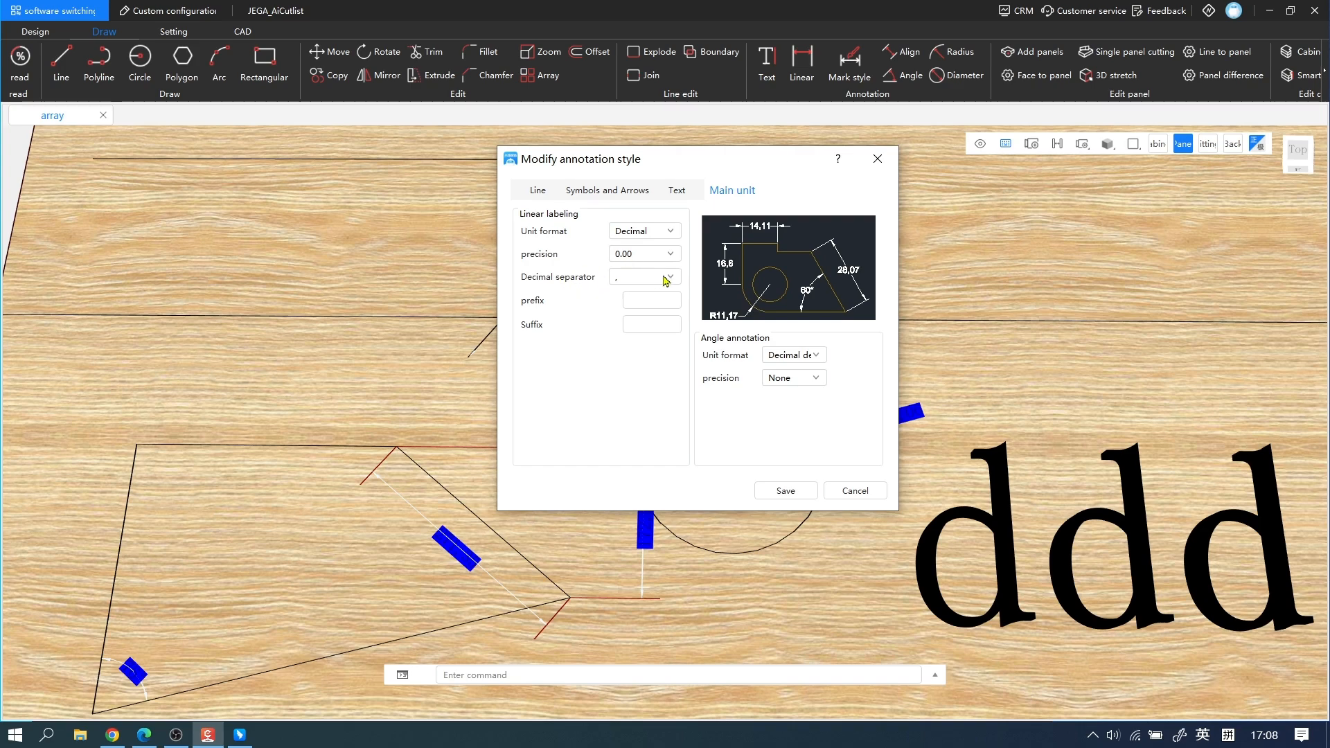
click(666, 280)
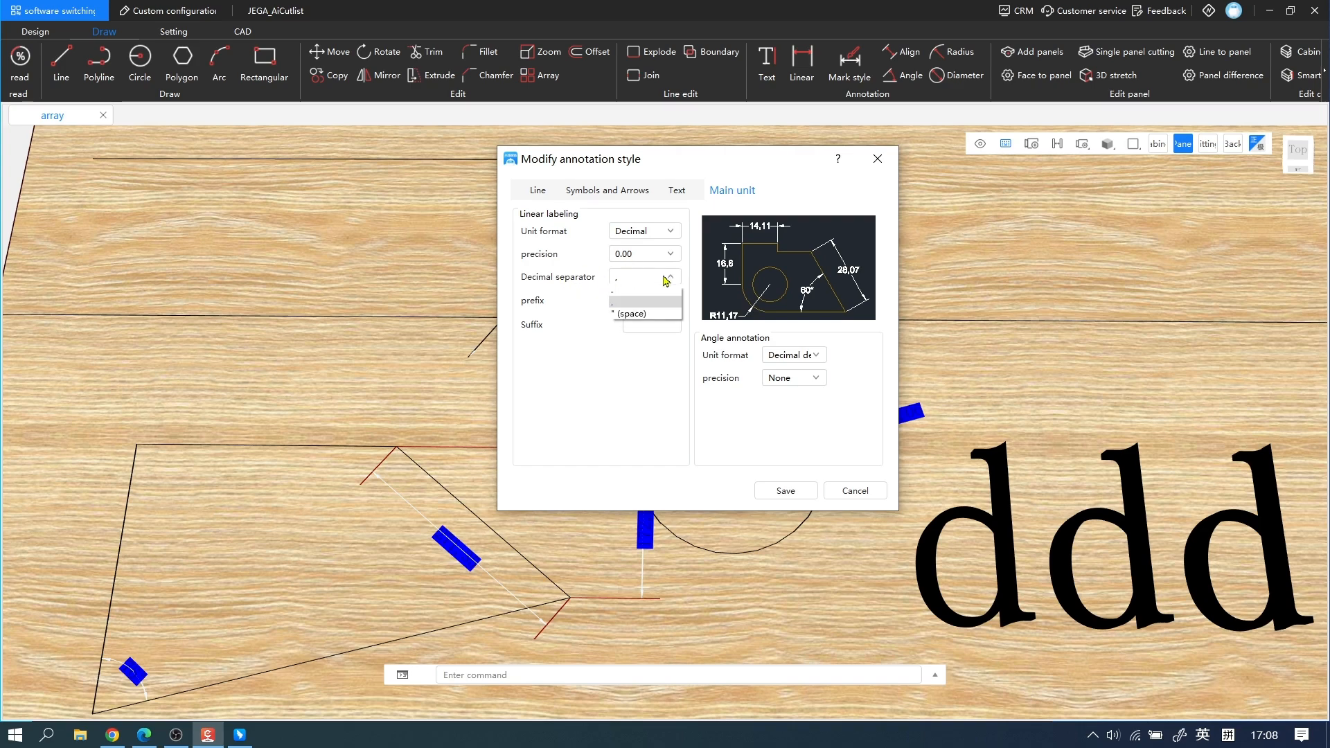
click(644, 385)
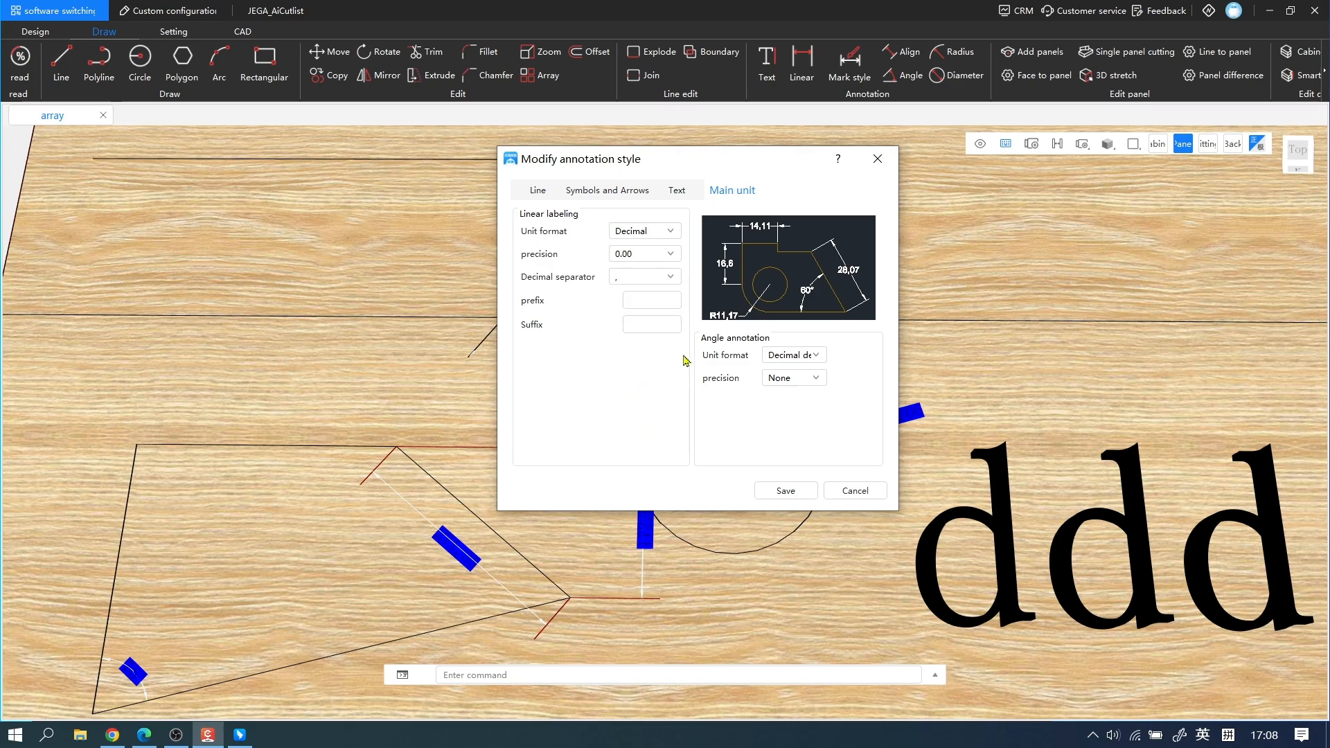
click(669, 258)
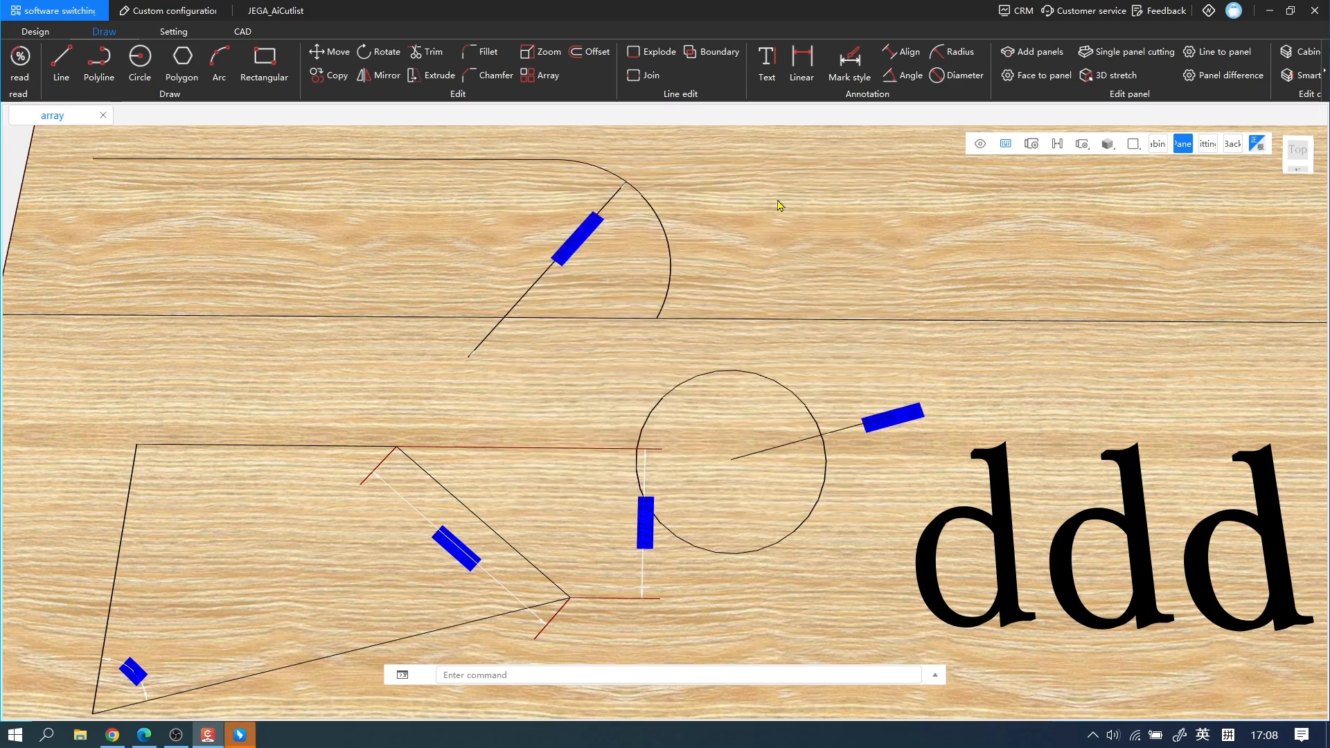